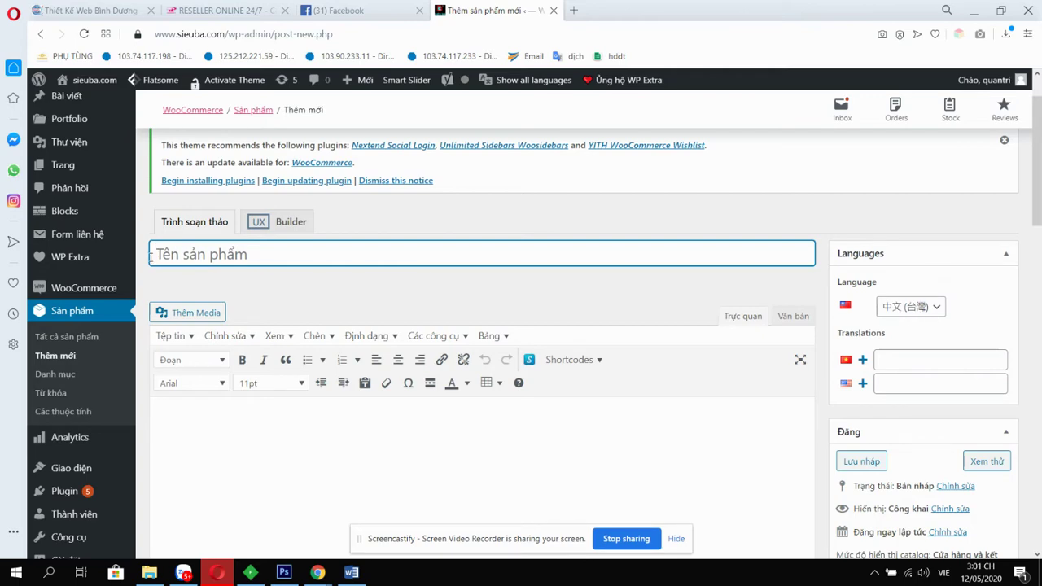
# - Name the new product "abc" and enter the placeholder text "abcádasdsadcc" in its description
pyautogui.write('ab')
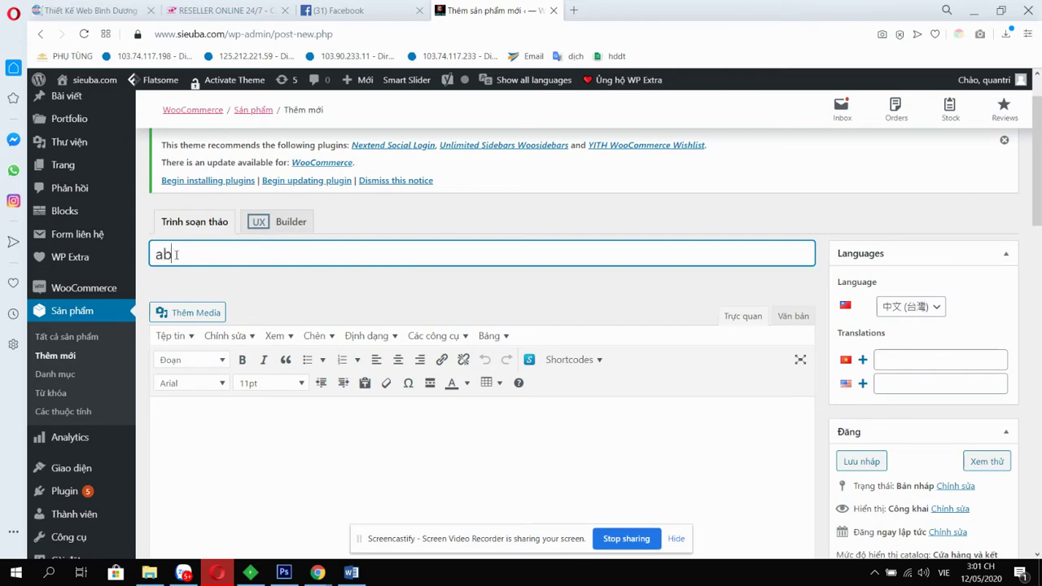
pyautogui.write('c')
pyautogui.press('Tab')
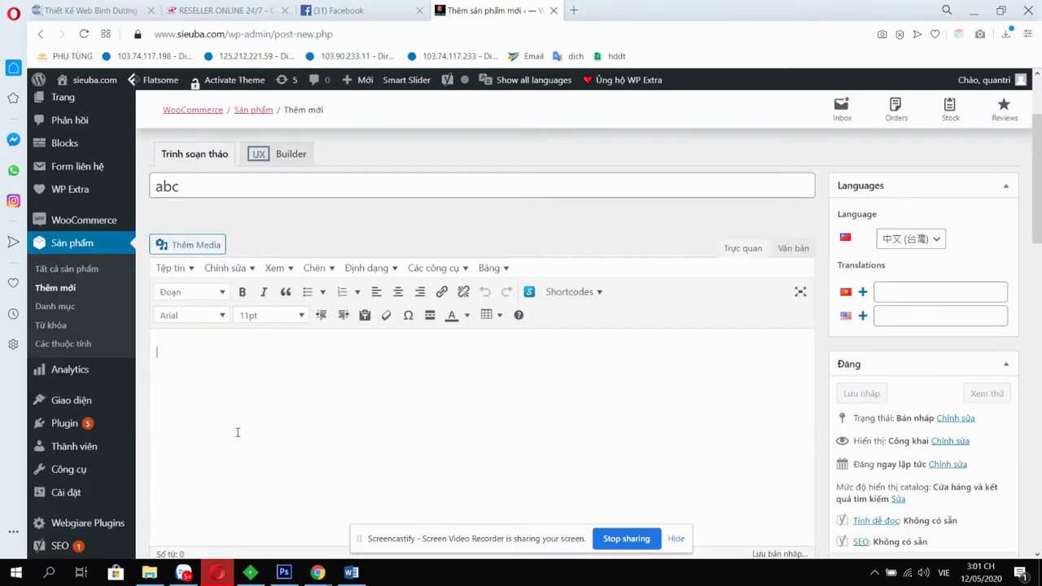
pyautogui.doubleClick(190, 182)
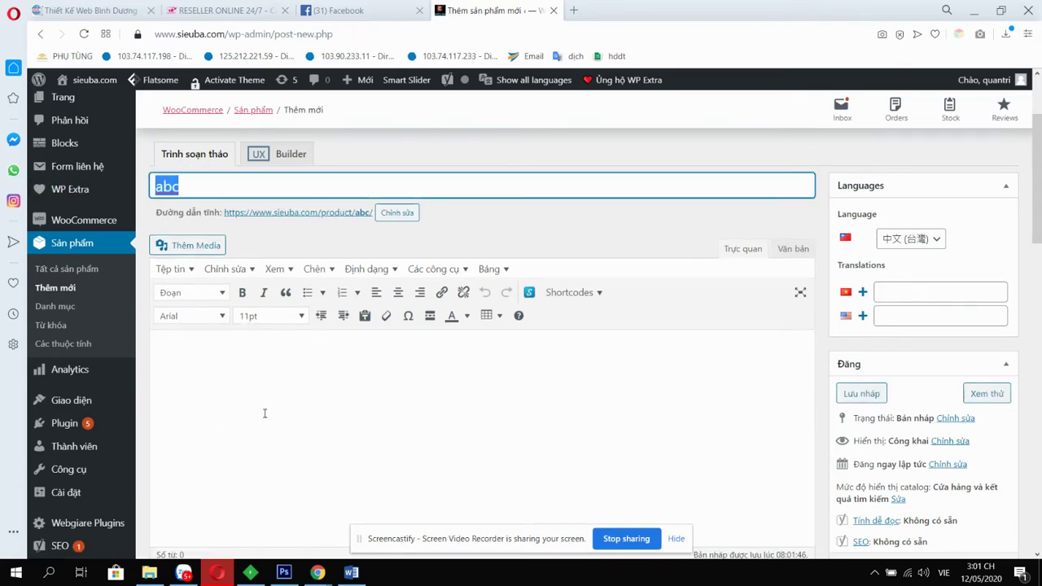
pyautogui.click(250, 389)
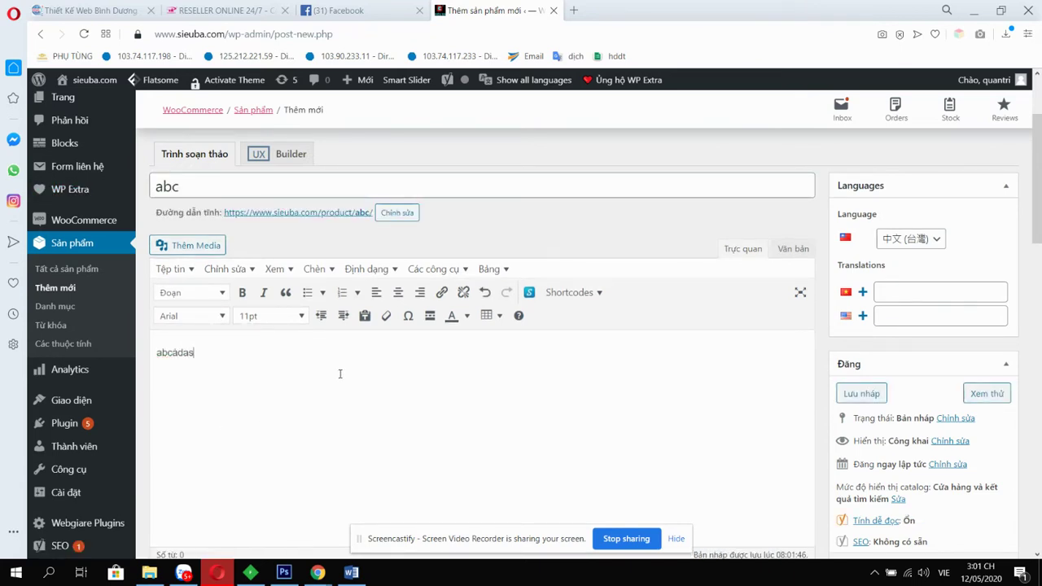
# - Upload the image banner-sieu-ba from DATA (D:) > thiet ke web 14-9-19 > sieuba.com through the description's media dialog
pyautogui.click(189, 247)
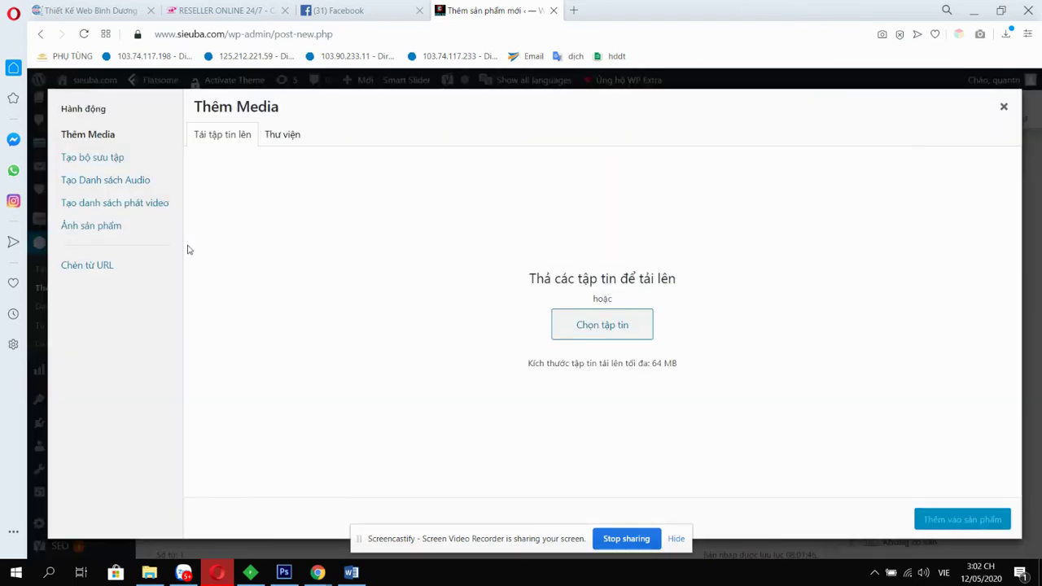
pyautogui.click(610, 329)
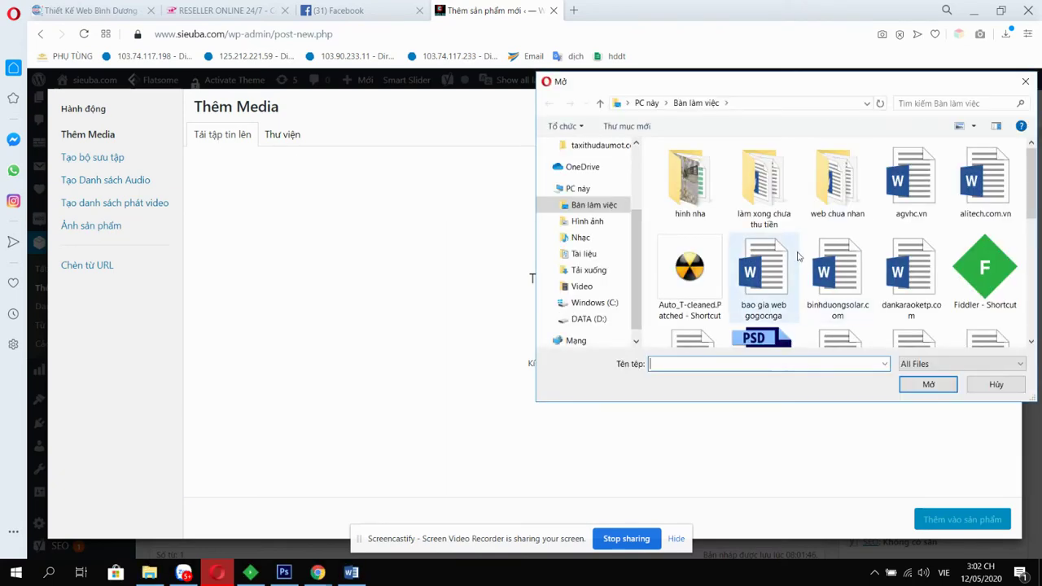
pyautogui.scroll(-5, 846, 256)
pyautogui.scroll(5, 904, 277)
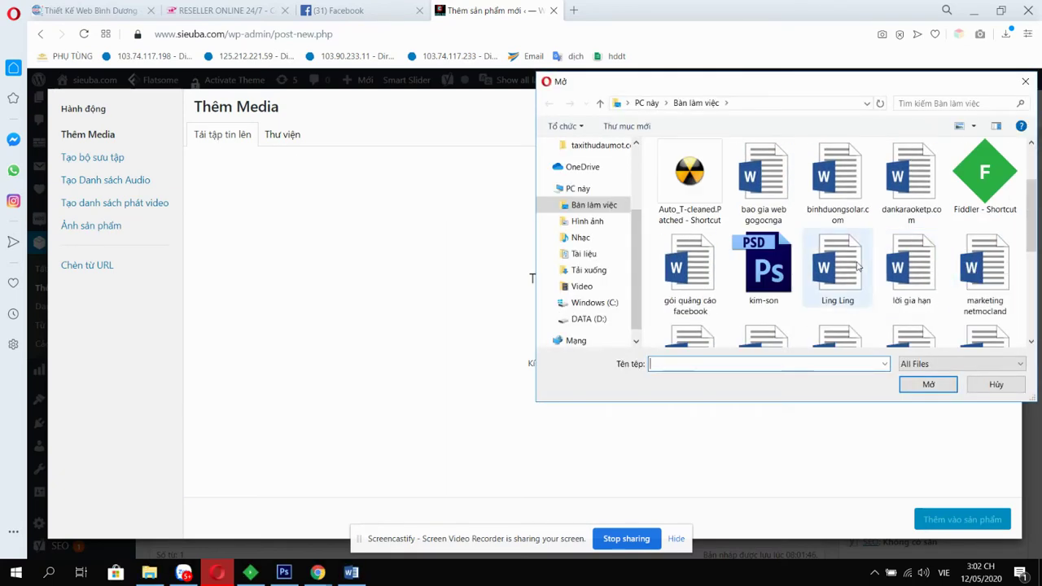
pyautogui.click(587, 318)
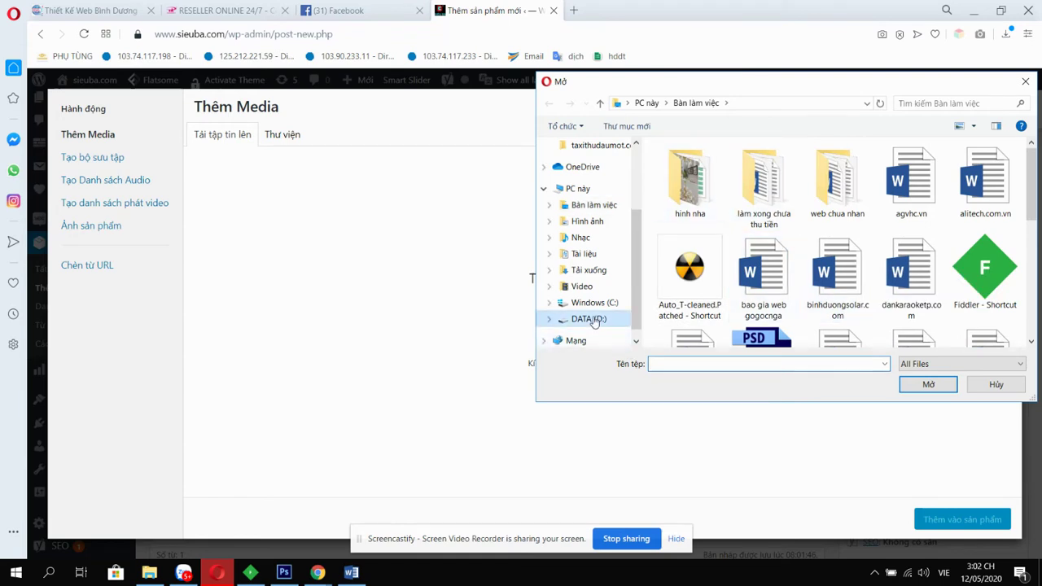
pyautogui.doubleClick(702, 226)
pyautogui.scroll(-5, 702, 236)
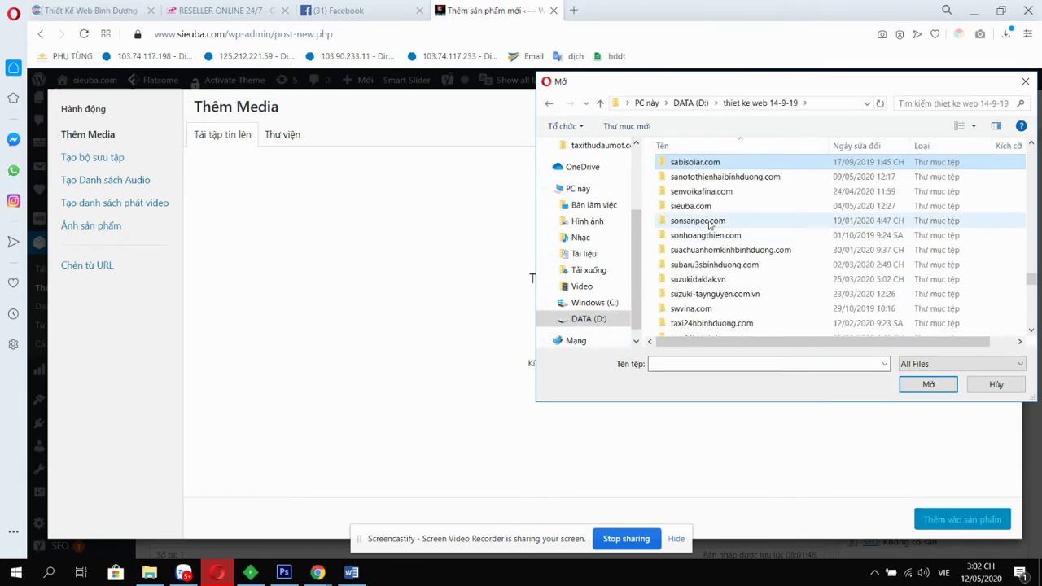
pyautogui.doubleClick(899, 202)
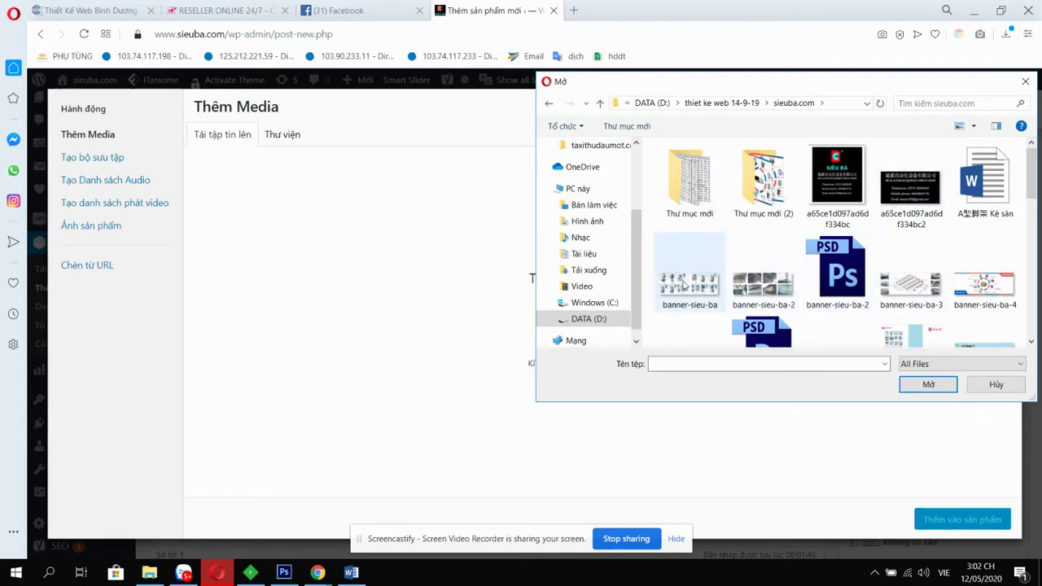
pyautogui.click(684, 285)
pyautogui.click(936, 385)
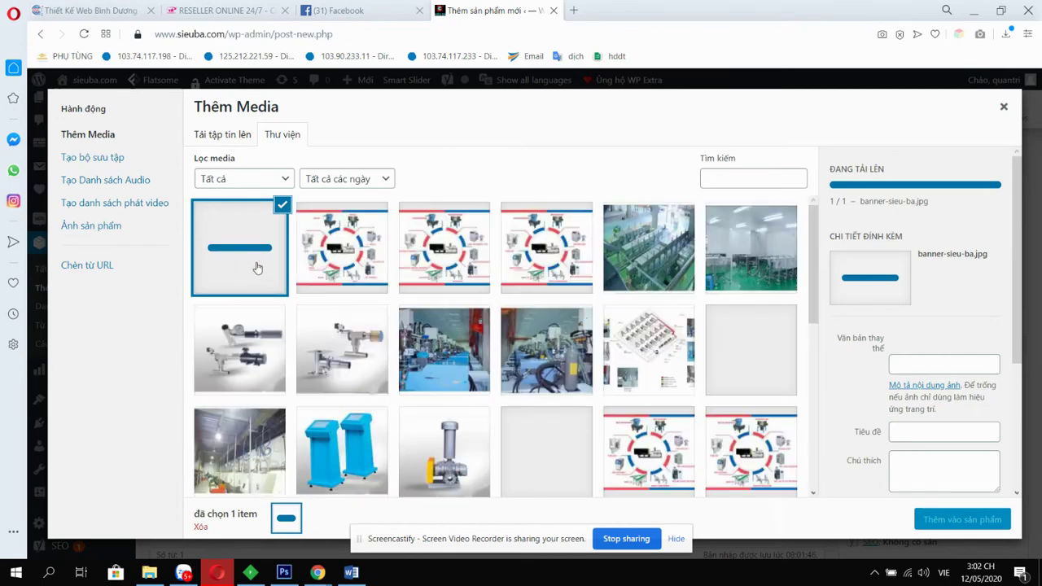
pyautogui.click(985, 521)
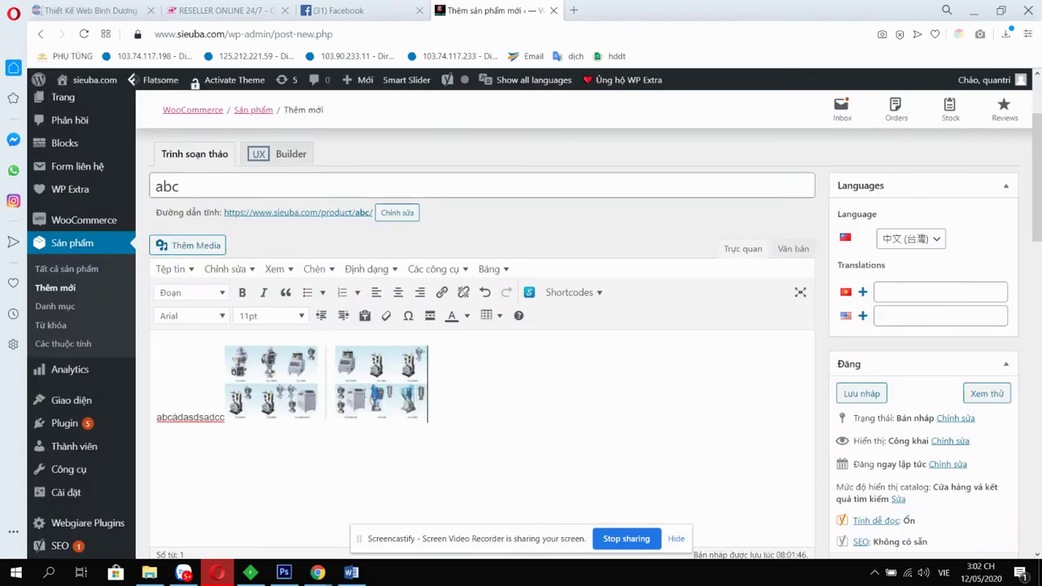
pyautogui.click(358, 389)
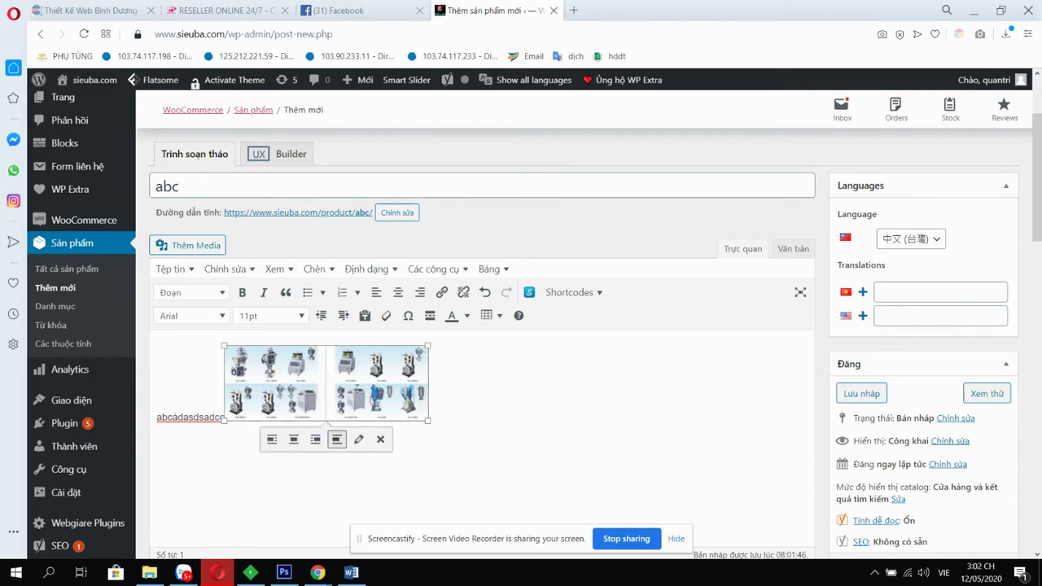
pyautogui.click(380, 440)
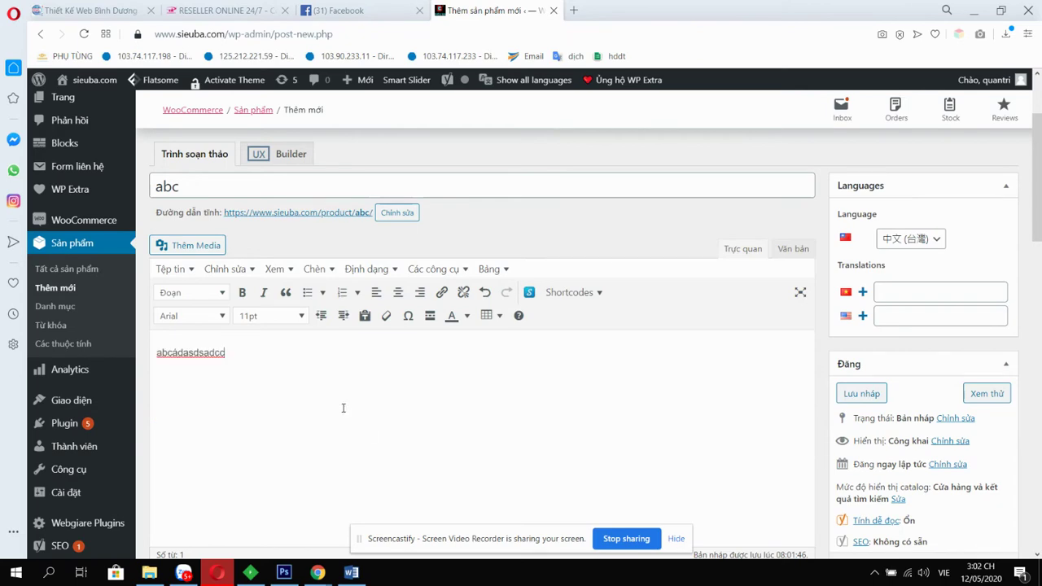
# - Insert the uploaded banner-sieu-ba image into the description, aligned to the centre (Chính giữa) at full size, 1349 × 500
pyautogui.click(199, 250)
pyautogui.click(253, 256)
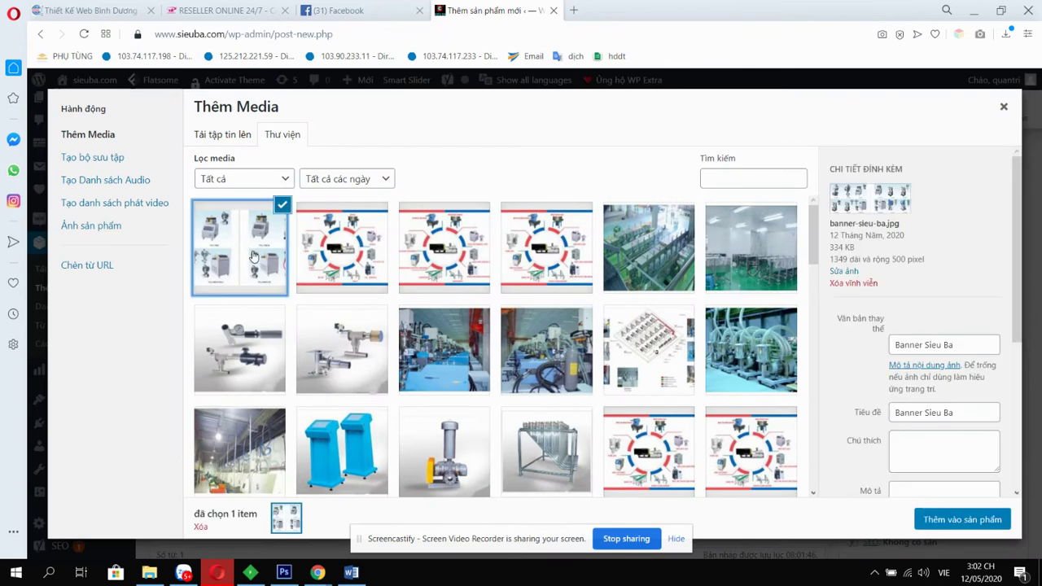
pyautogui.scroll(-4, 868, 394)
pyautogui.click(934, 414)
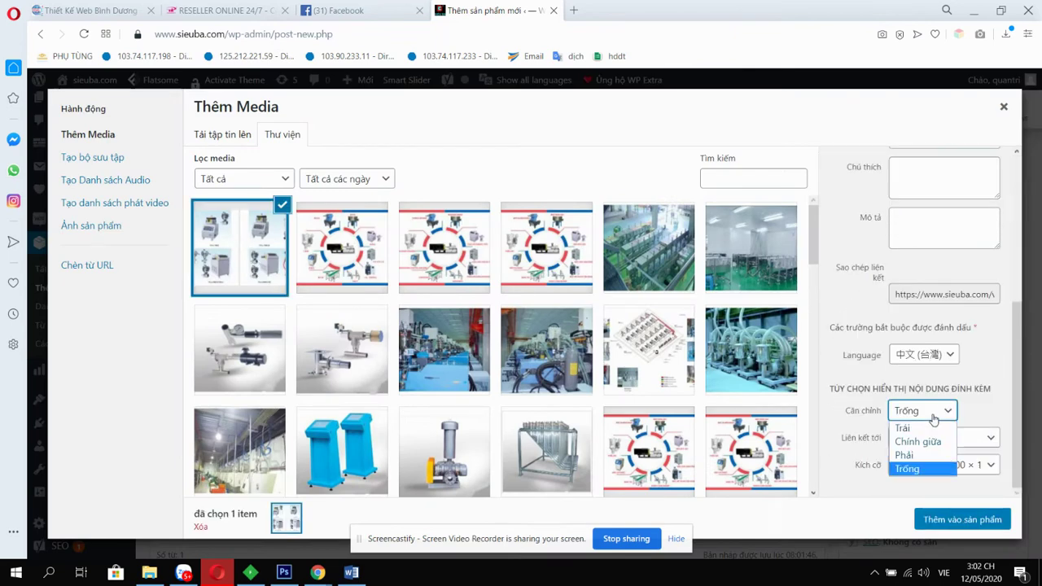
pyautogui.click(925, 442)
pyautogui.click(936, 465)
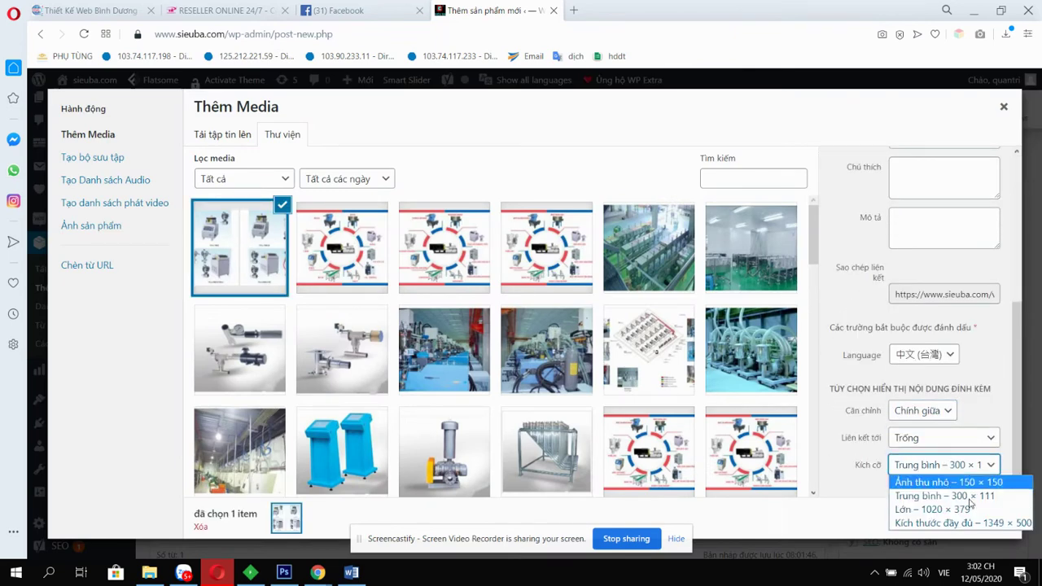
pyautogui.click(984, 525)
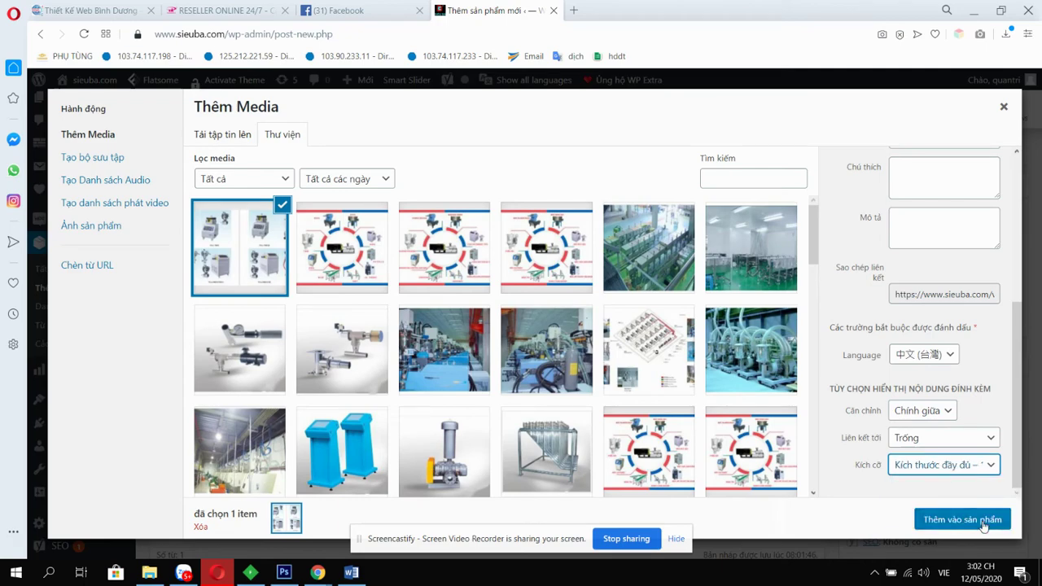
pyautogui.click(971, 524)
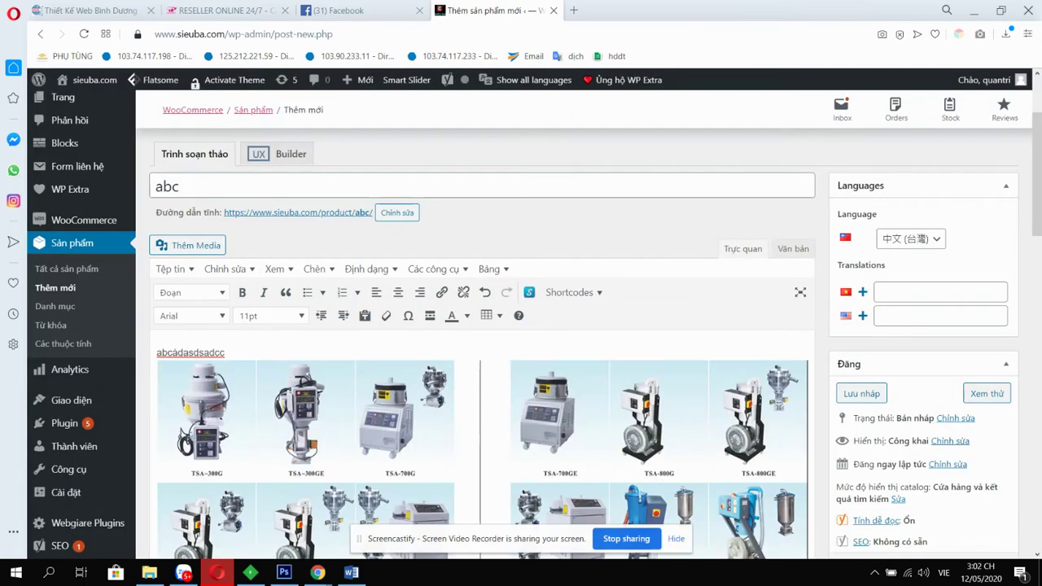
# - Assign the product to the category 三轴机械手
pyautogui.scroll(-3, 361, 373)
pyautogui.scroll(-7, 489, 366)
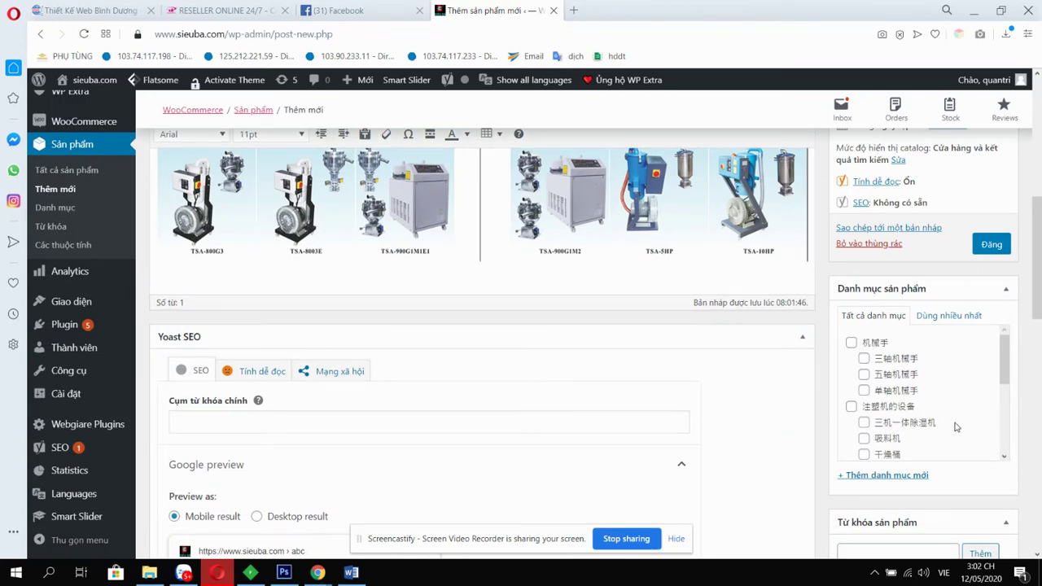
pyautogui.scroll(-3, 893, 399)
pyautogui.scroll(3, 887, 383)
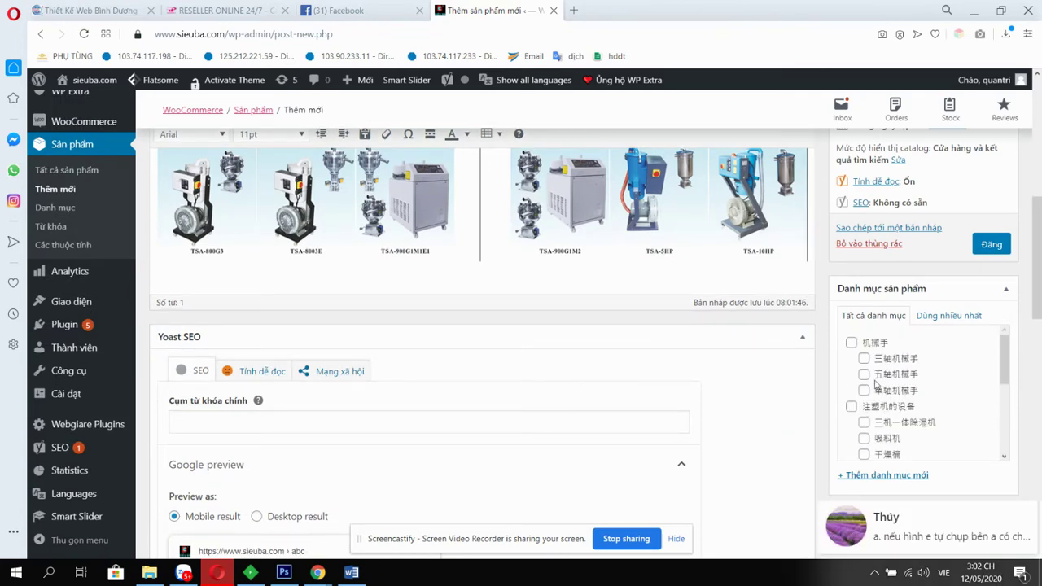
pyautogui.scroll(-3, 865, 403)
pyautogui.scroll(3, 868, 397)
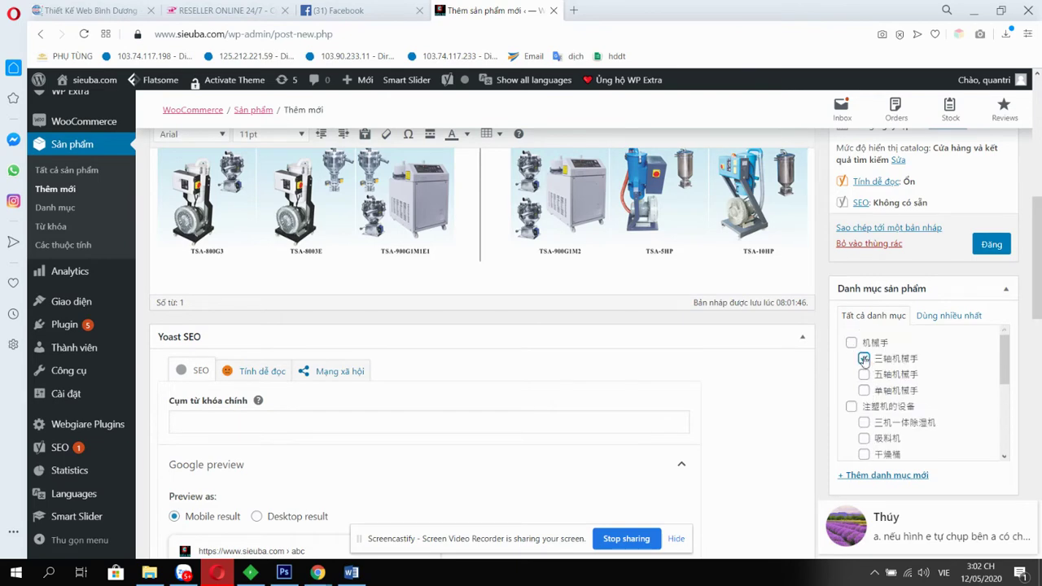
# - Examine how product images appear in the 产品展示 section of the site's homepage, and return to the product editor
pyautogui.scroll(-5, 819, 403)
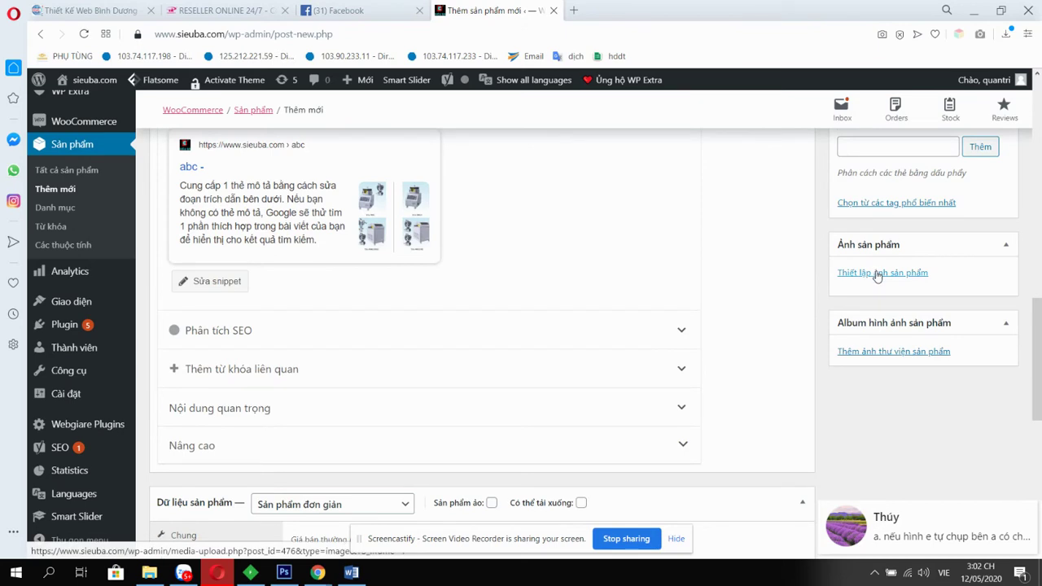
pyautogui.rightClick(91, 79)
pyautogui.click(122, 87)
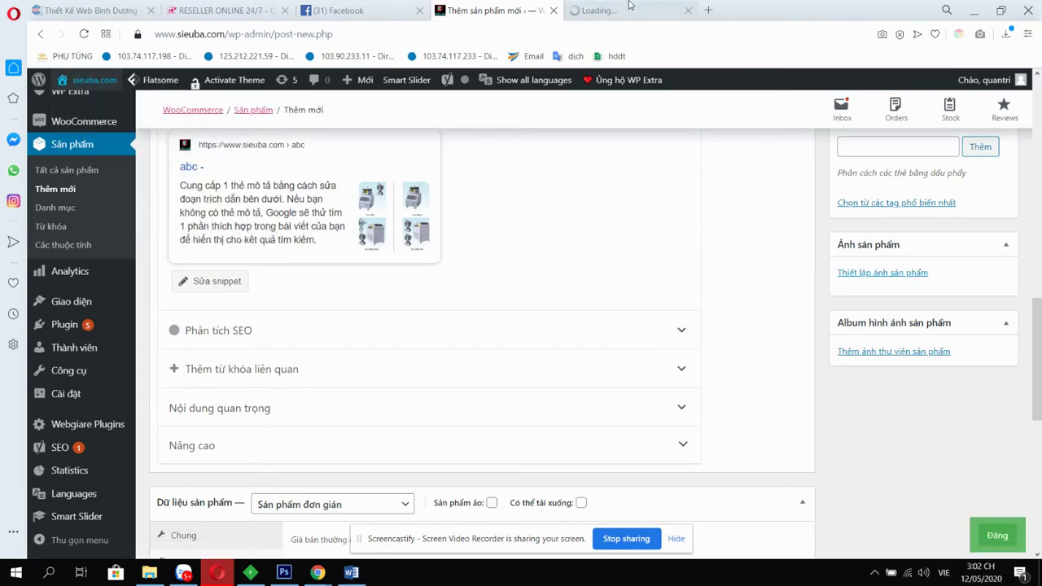
pyautogui.click(628, 6)
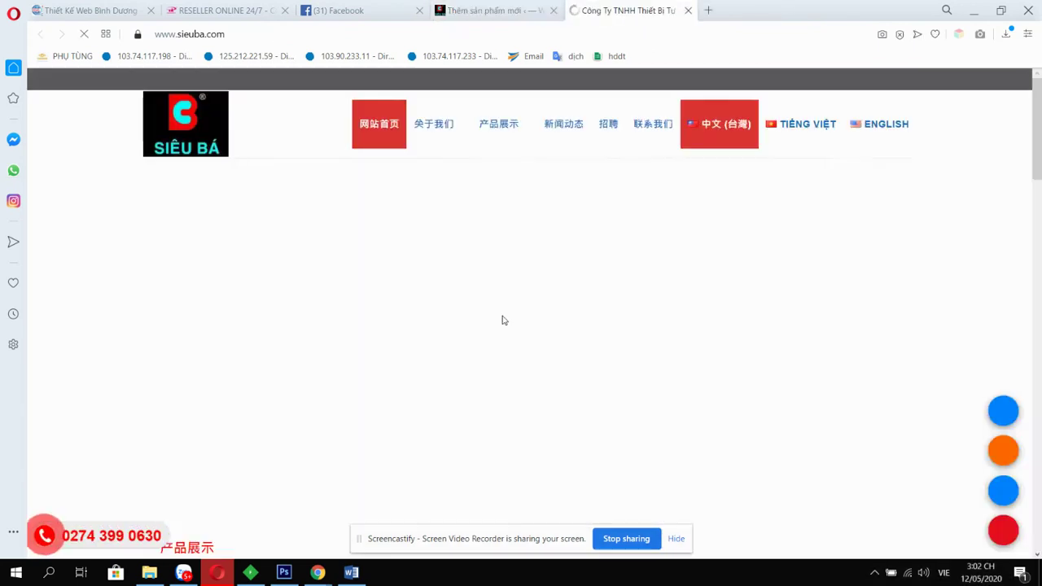
pyautogui.scroll(-3, 502, 320)
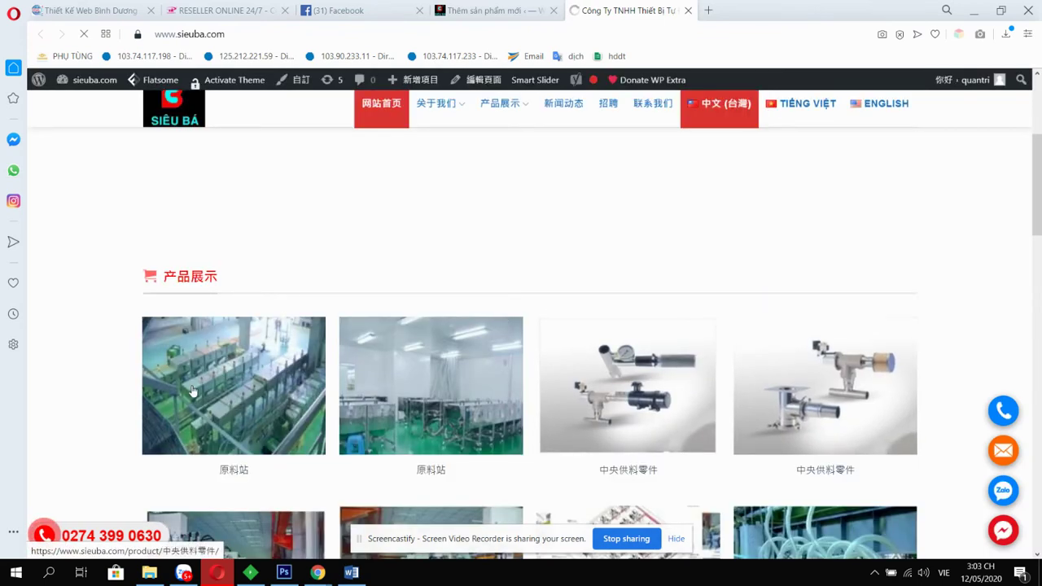
pyautogui.hotkey('ctrl', 'shift', 'Tab')
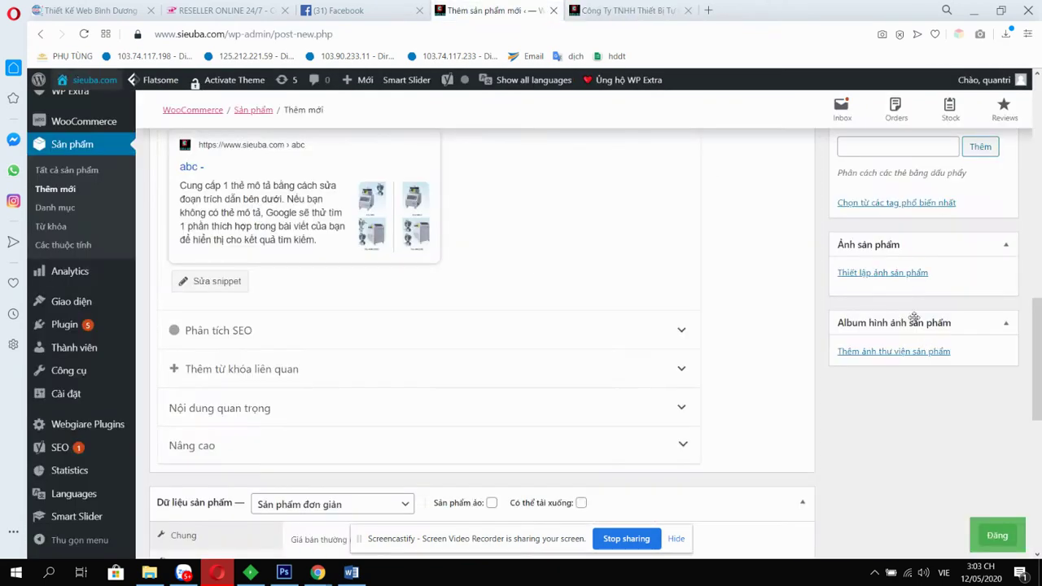
# - Try to upload the image sieu-ba from the sieuba.com folder as the product image
pyautogui.click(902, 275)
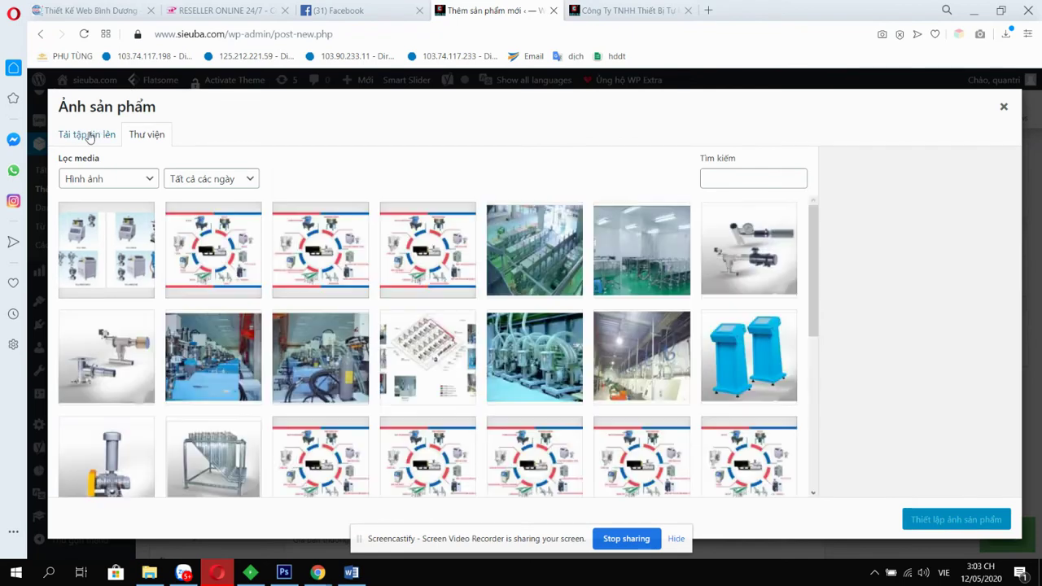
pyautogui.click(88, 135)
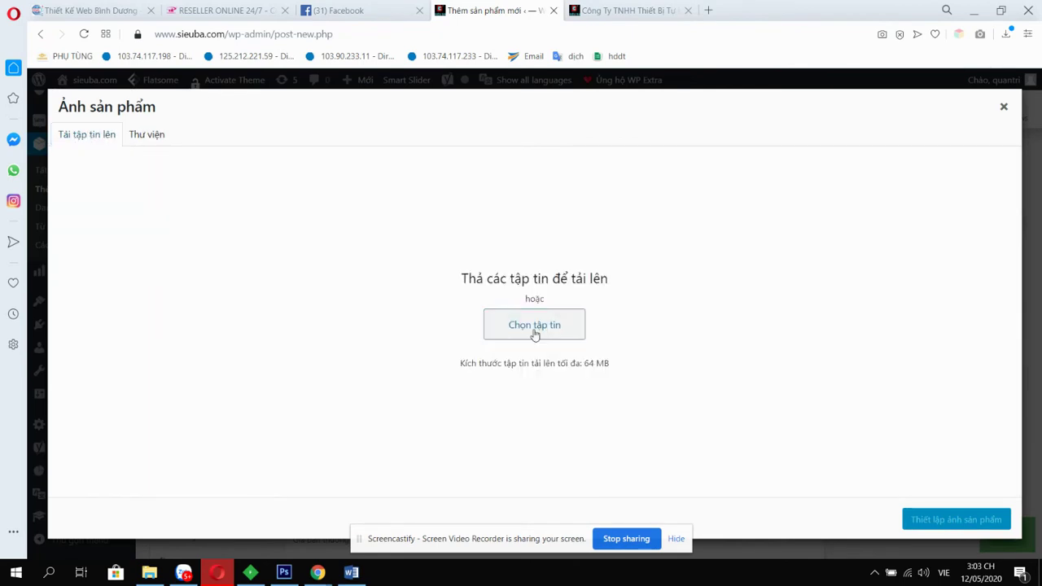
pyautogui.click(534, 325)
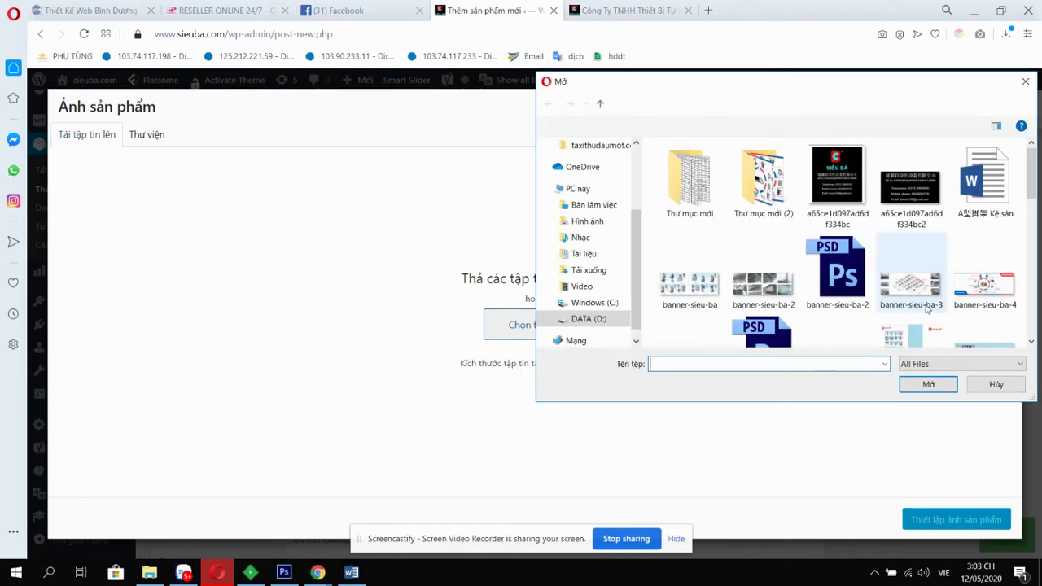
pyautogui.scroll(-2, 895, 268)
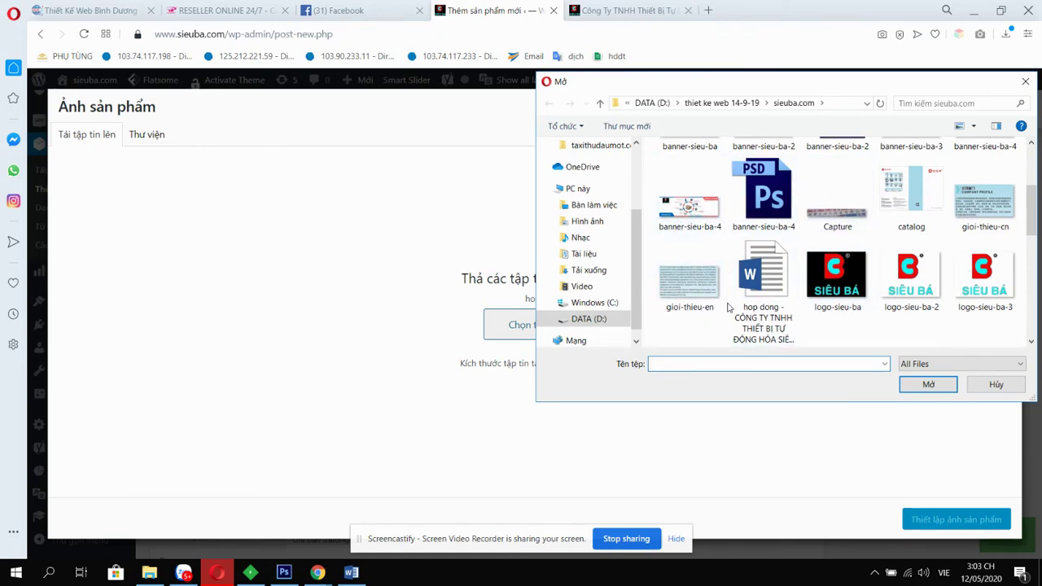
pyautogui.scroll(-2, 729, 307)
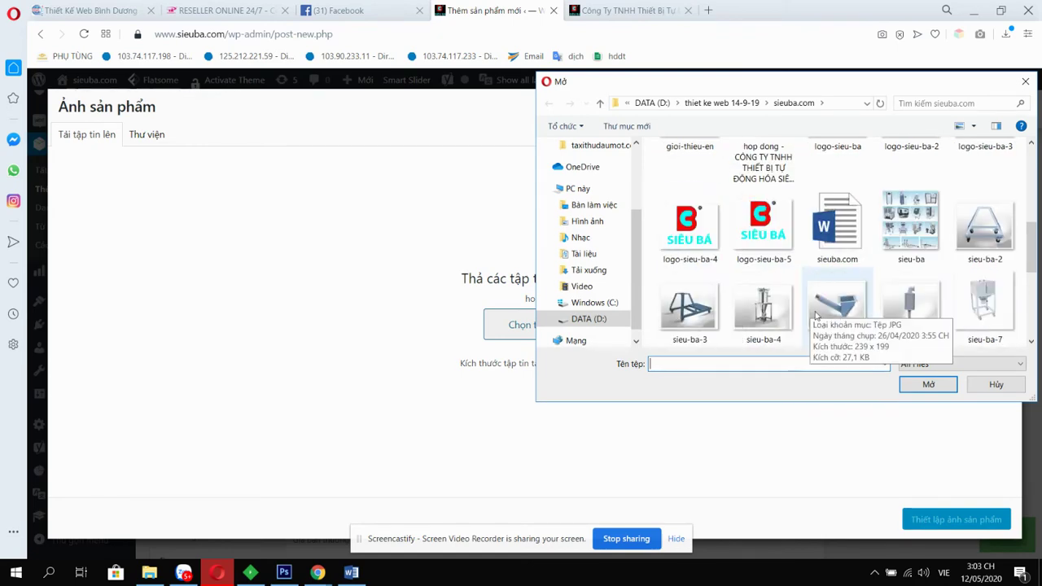
pyautogui.doubleClick(912, 235)
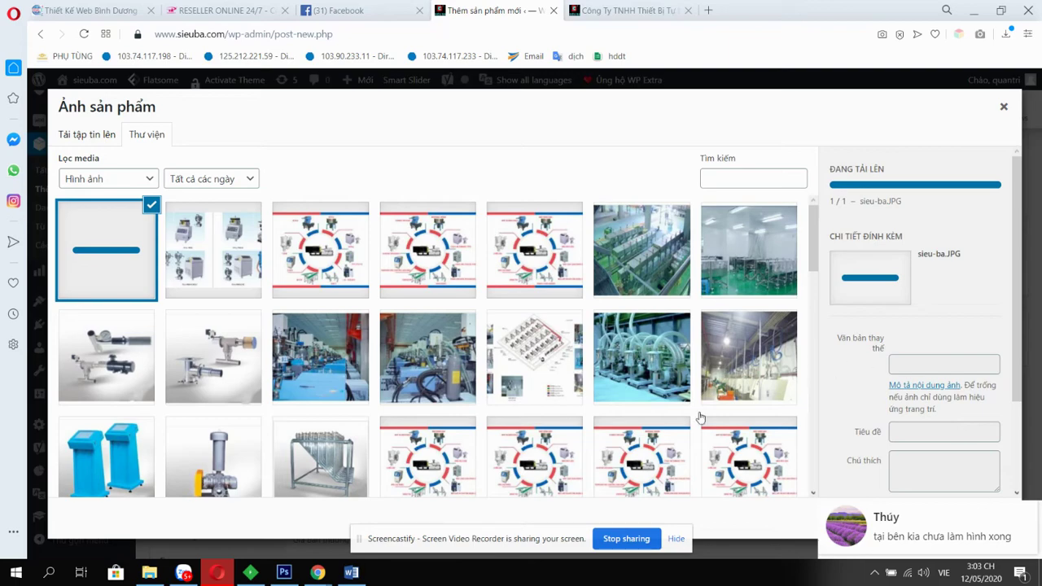
pyautogui.scroll(-3, 700, 417)
pyautogui.scroll(3, 570, 439)
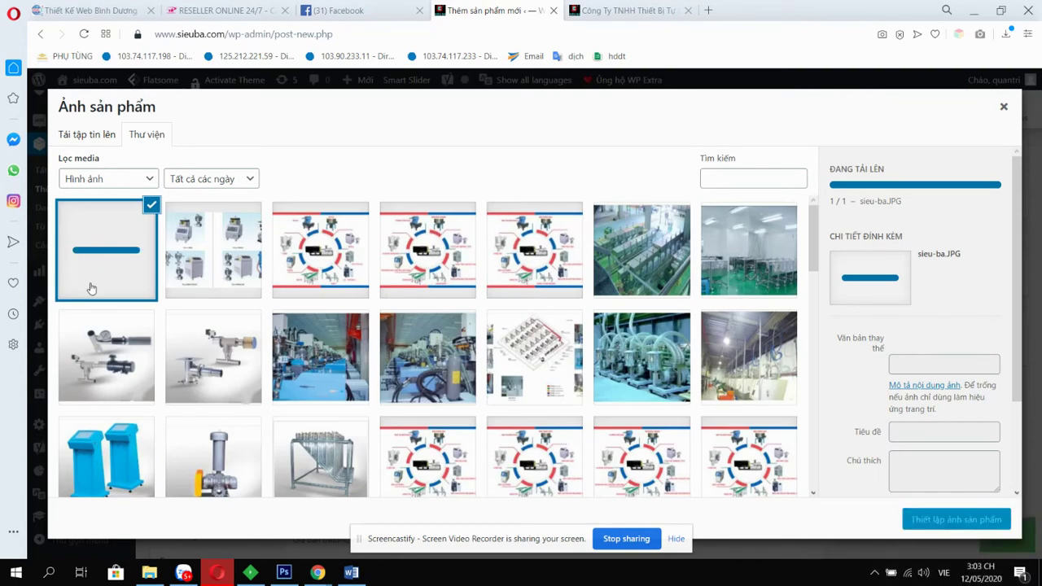
pyautogui.click(1005, 108)
# - Publish the new product
pyautogui.click(998, 537)
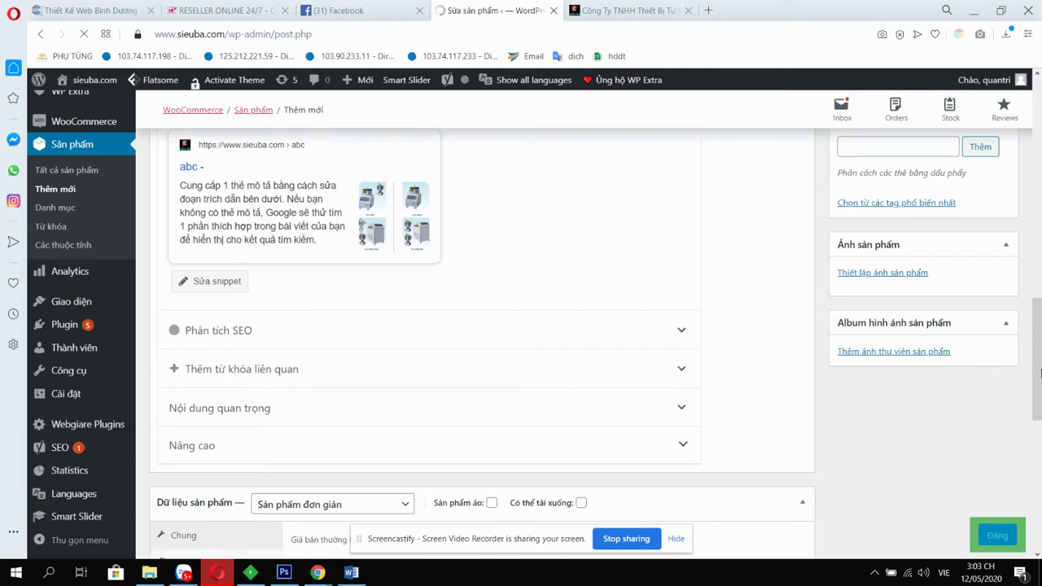
# - Set sieu-ba.jpg from the media library as the product image of the product abc
pyautogui.scroll(-10, 1032, 460)
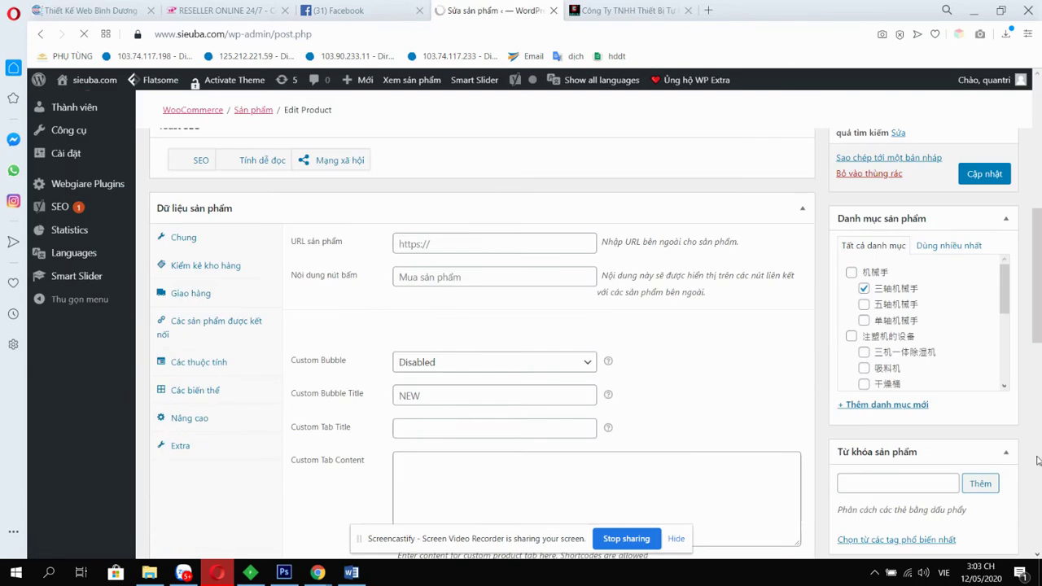
pyautogui.scroll(-4, 994, 390)
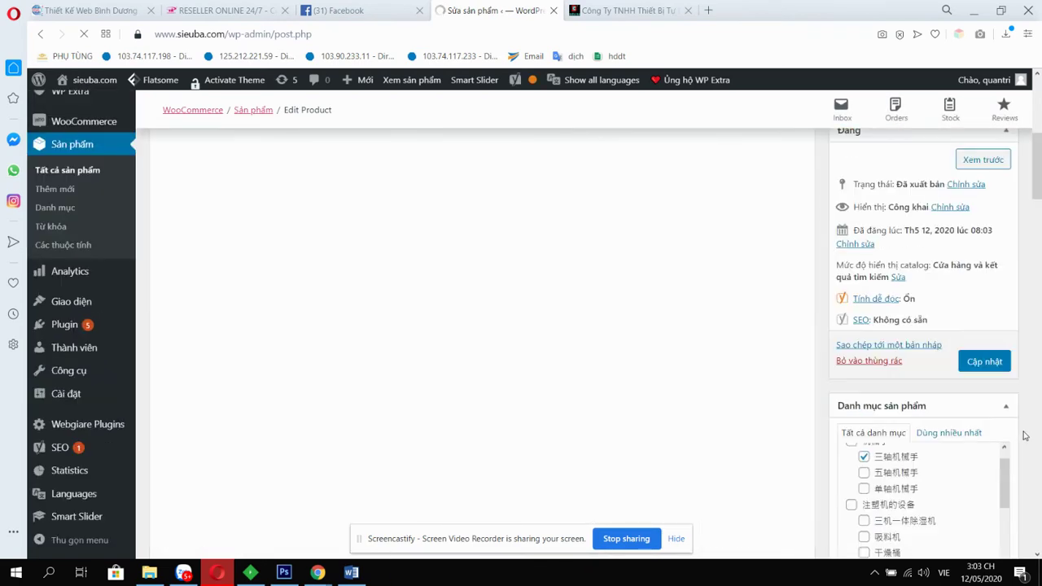
pyautogui.scroll(-5, 1026, 430)
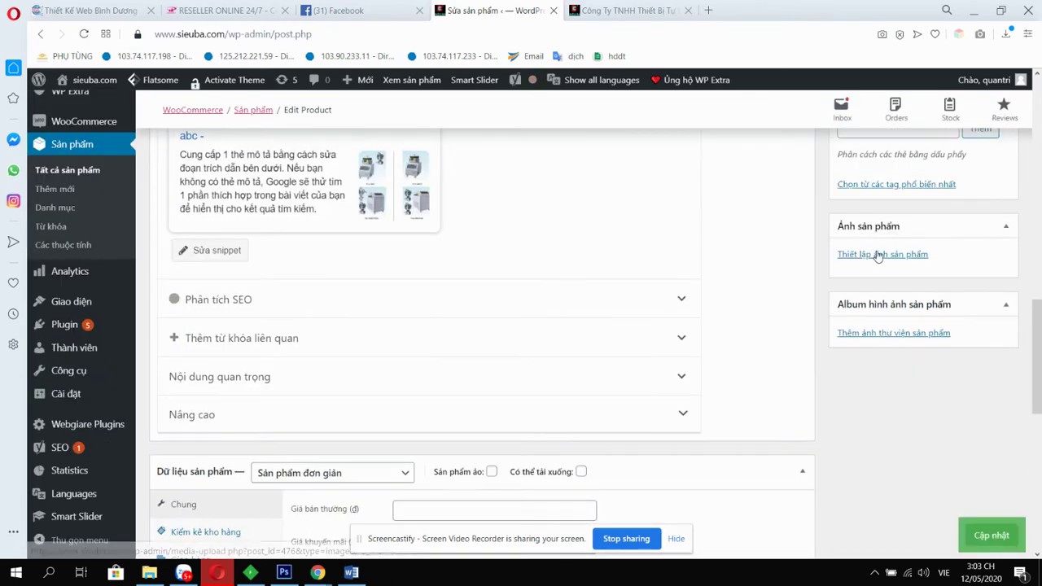
pyautogui.click(878, 255)
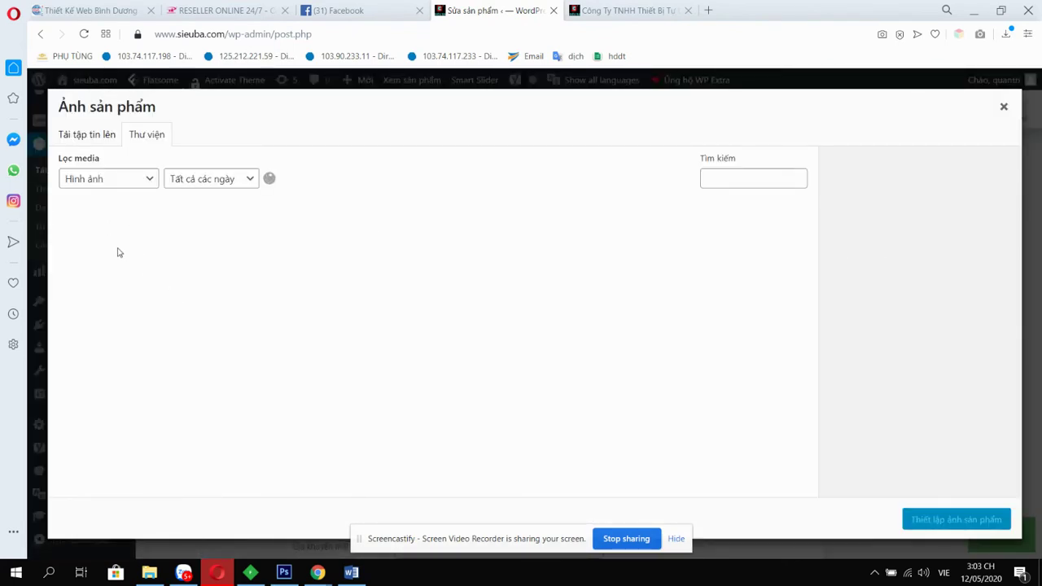
pyautogui.click(120, 244)
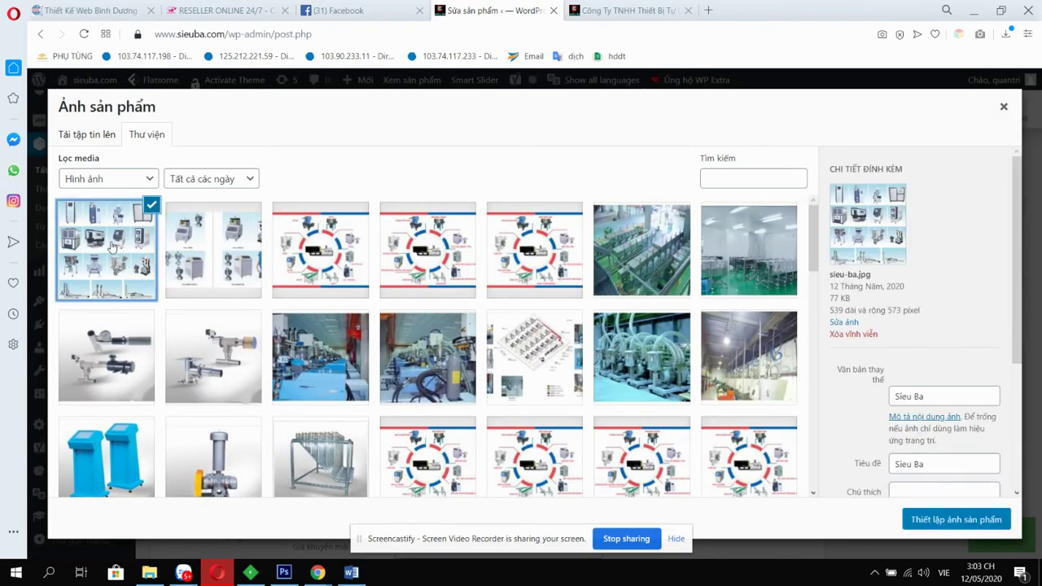
pyautogui.click(959, 519)
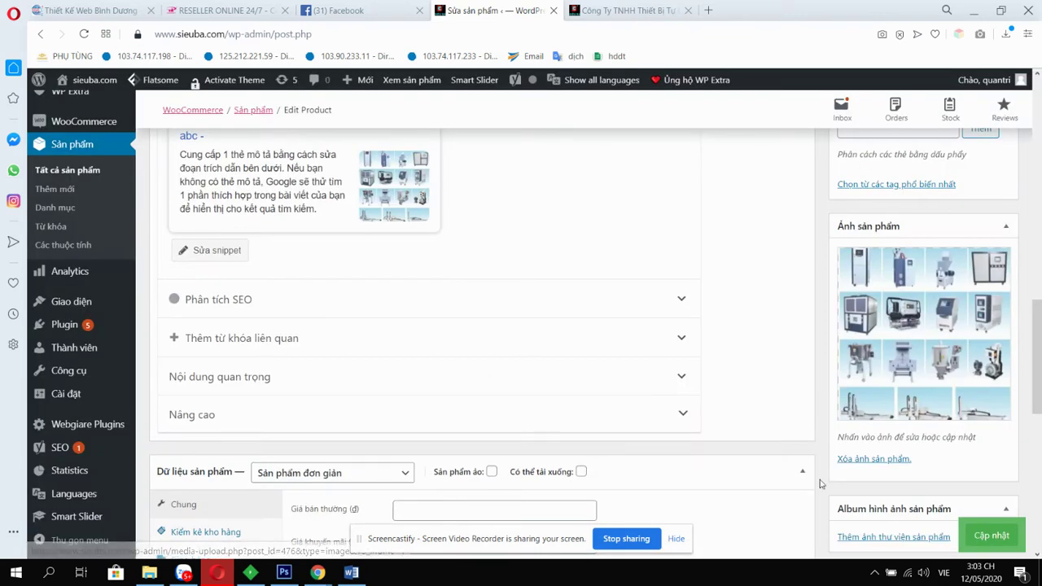
# - Review the regular price field in the product data and update the product
pyautogui.scroll(-3, 538, 322)
pyautogui.click(428, 310)
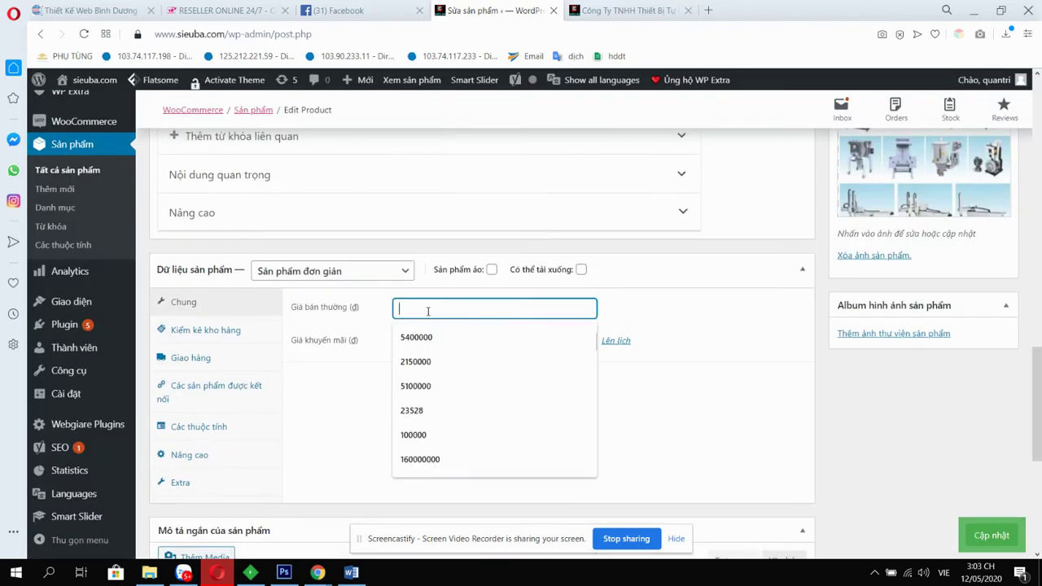
pyautogui.click(353, 432)
pyautogui.scroll(10, 863, 439)
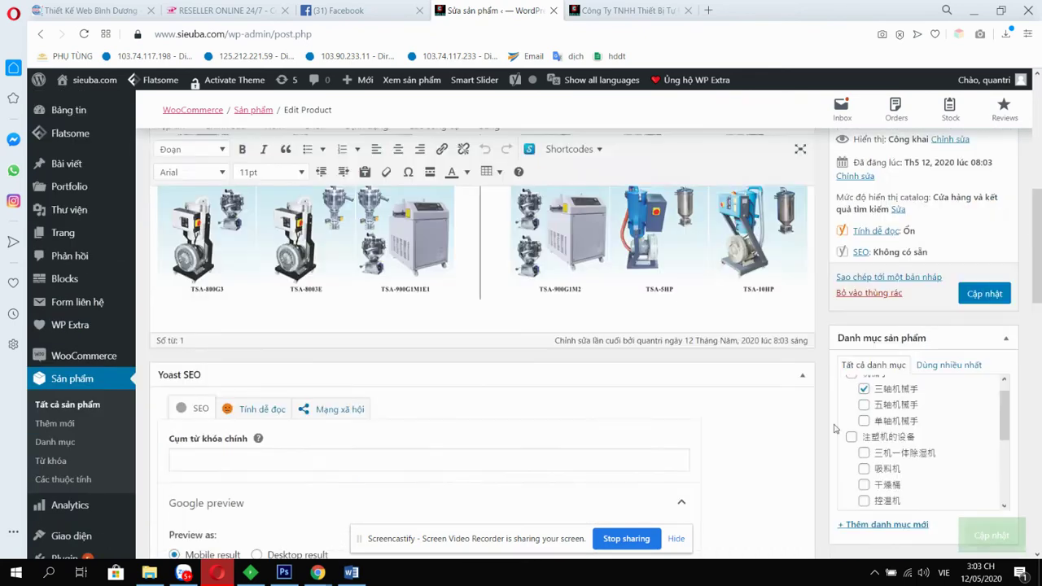
pyautogui.click(993, 295)
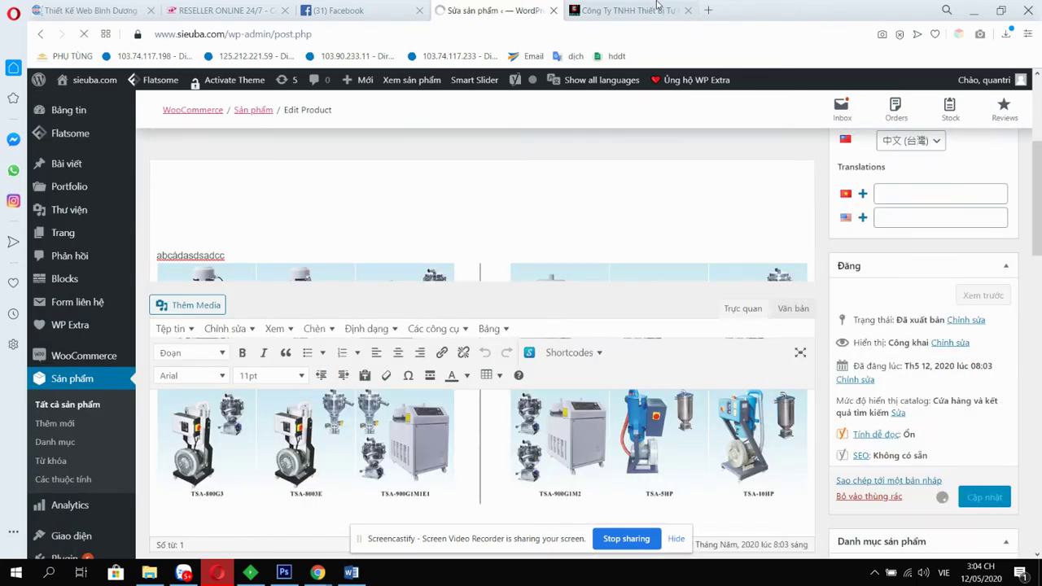
# - Reload the site's homepage, check the 产品展示 section for the product abc, and return to the product editor
pyautogui.click(627, 10)
pyautogui.scroll(-1, 217, 291)
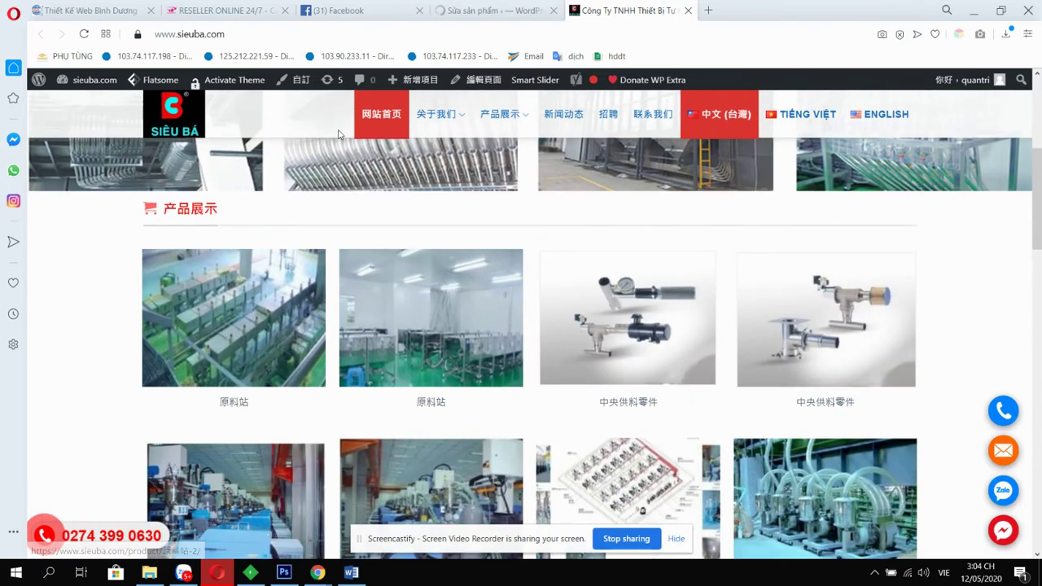
pyautogui.click(383, 115)
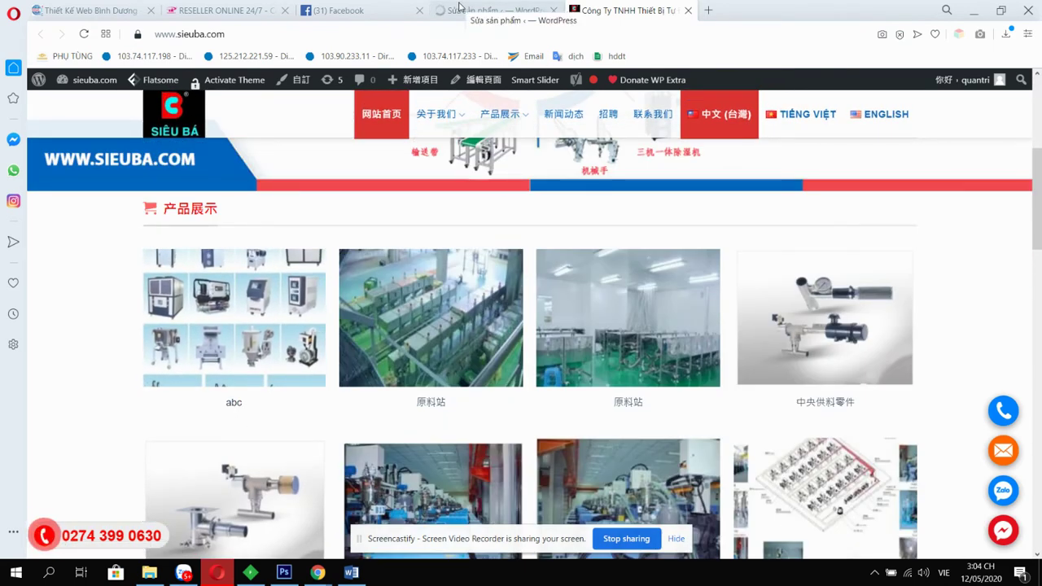
pyautogui.hotkey('ctrl', 'Tab')
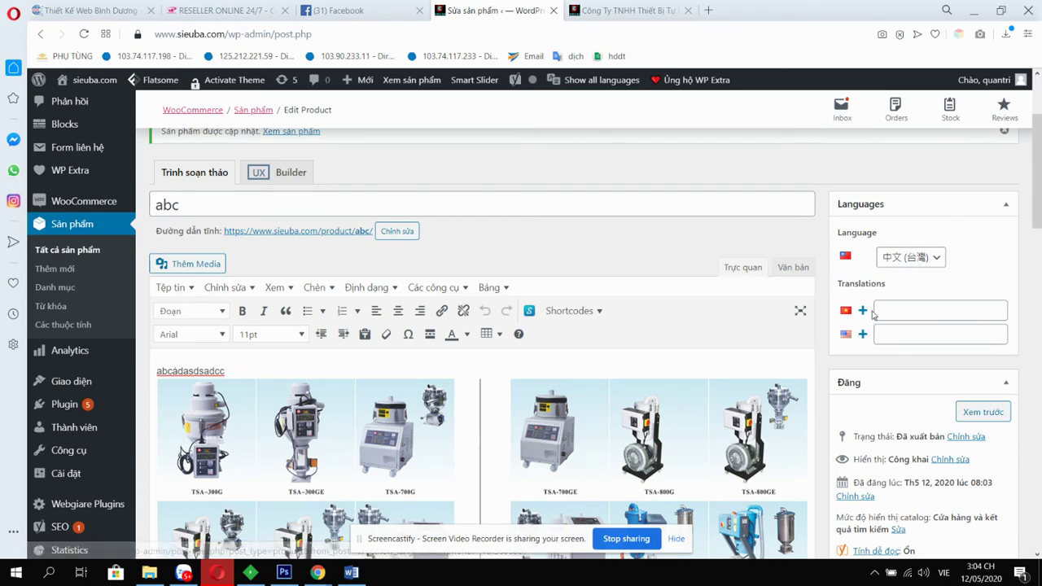
# - Add a Vietnamese translation of the product and set its title to abc1
pyautogui.click(863, 311)
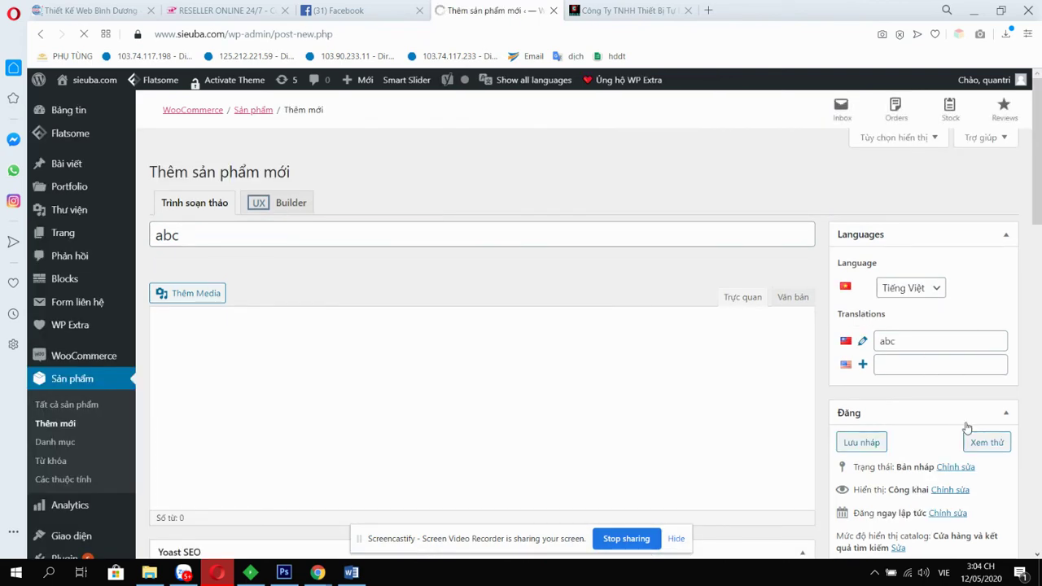
pyautogui.scroll(-5, 962, 431)
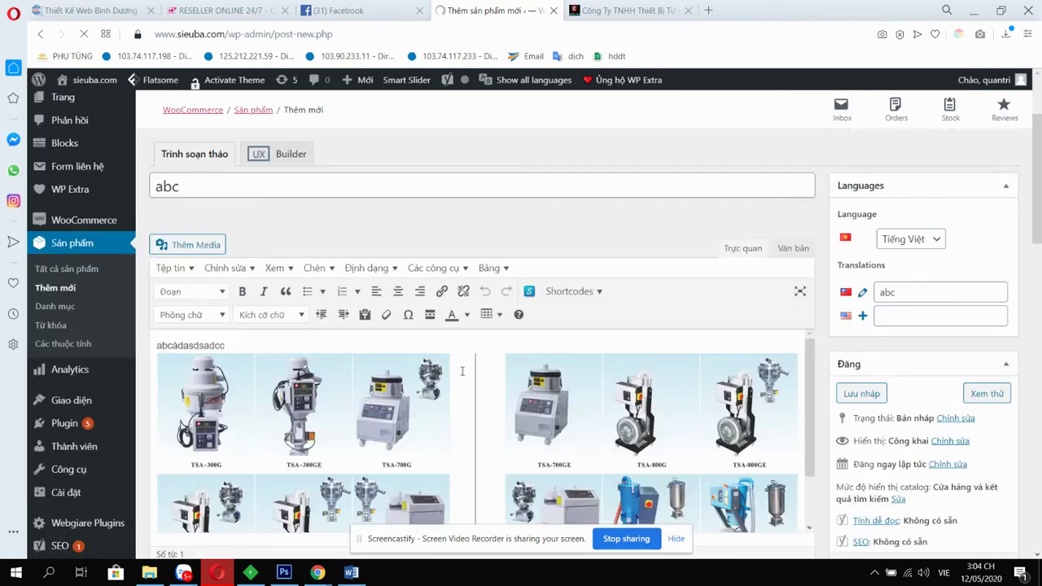
pyautogui.scroll(2, 549, 355)
pyautogui.scroll(3, 481, 342)
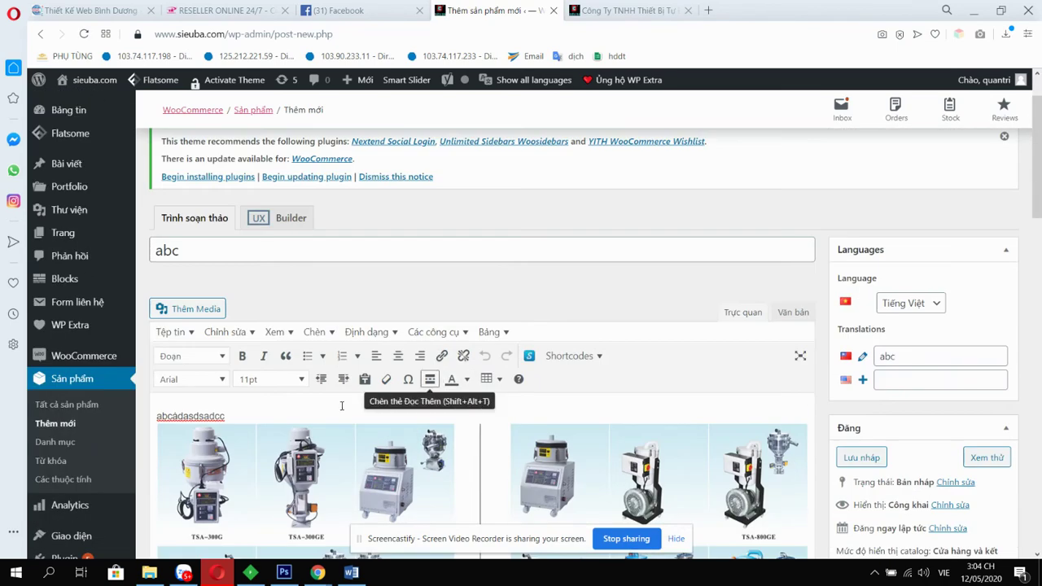
pyautogui.click(163, 250)
pyautogui.doubleClick(163, 251)
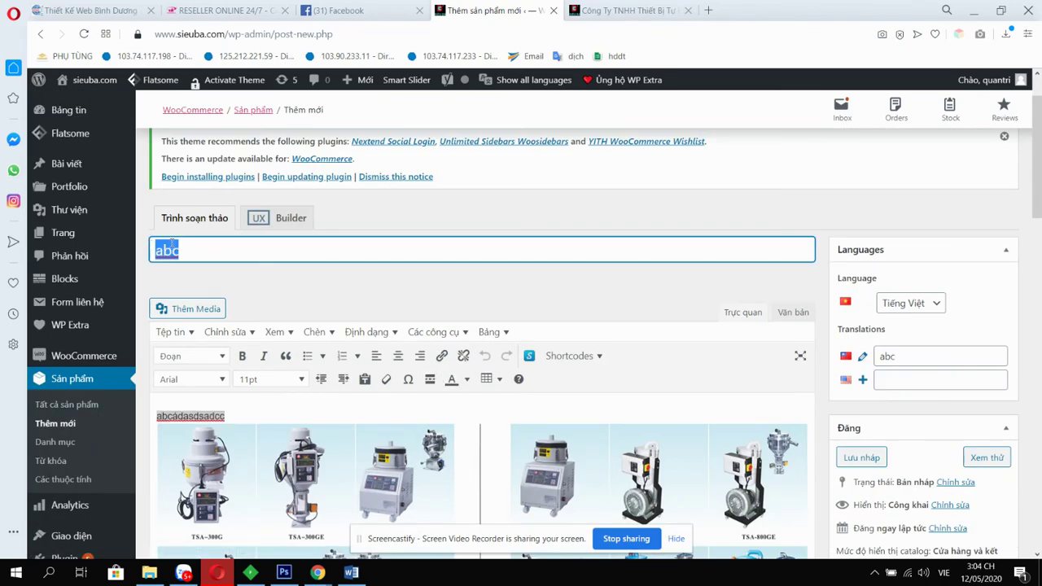
pyautogui.click(187, 244)
pyautogui.write('1')
# - Examine the Vietnamese translation's product image and its selected category in the product category list
pyautogui.scroll(-15, 765, 407)
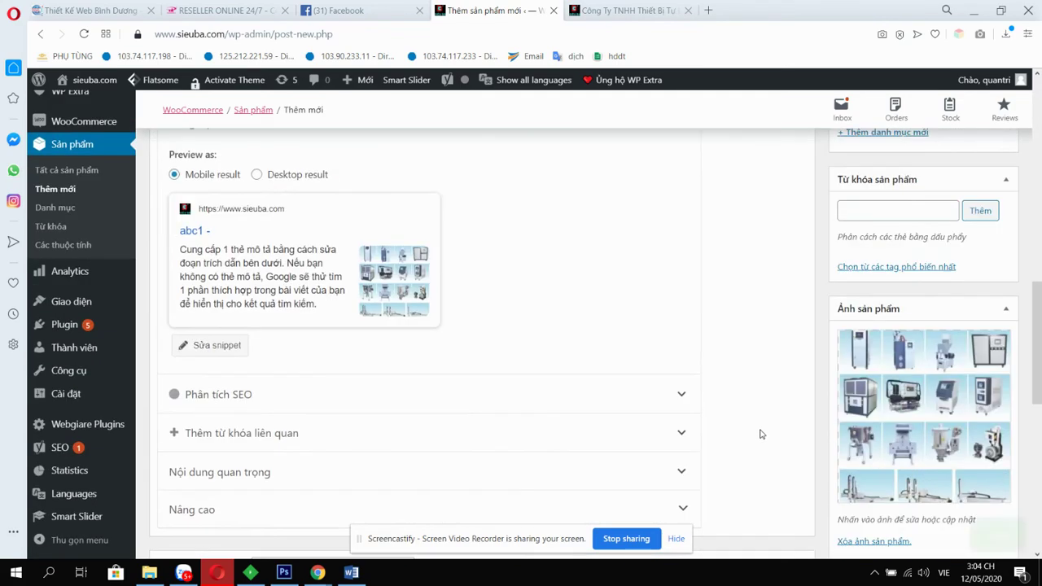
pyautogui.scroll(5, 774, 462)
pyautogui.scroll(-2, 749, 429)
pyautogui.scroll(2, 749, 430)
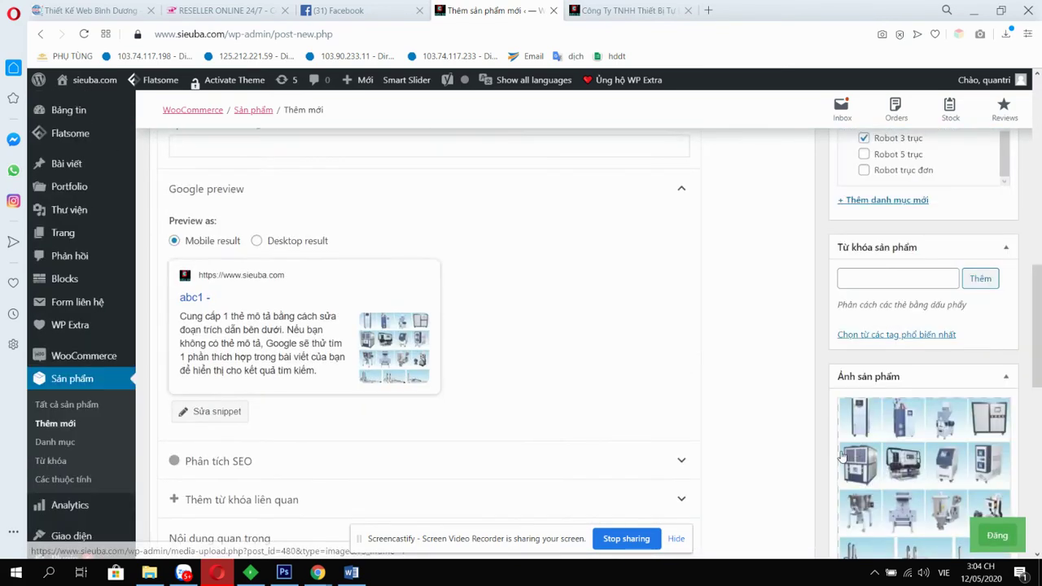
pyautogui.scroll(3, 869, 460)
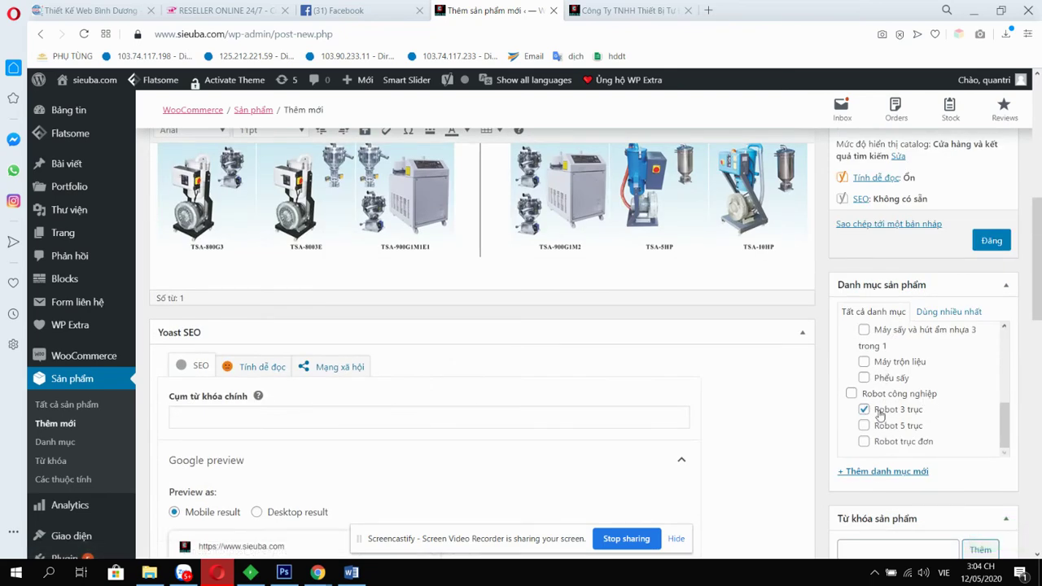
pyautogui.scroll(-2, 884, 417)
pyautogui.scroll(3, 888, 300)
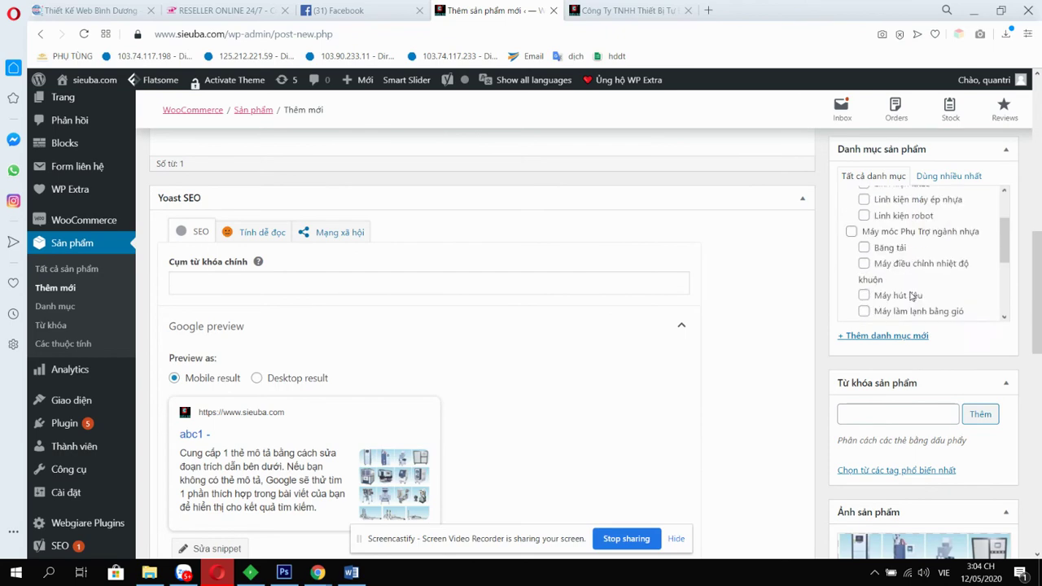
pyautogui.scroll(-3, 887, 298)
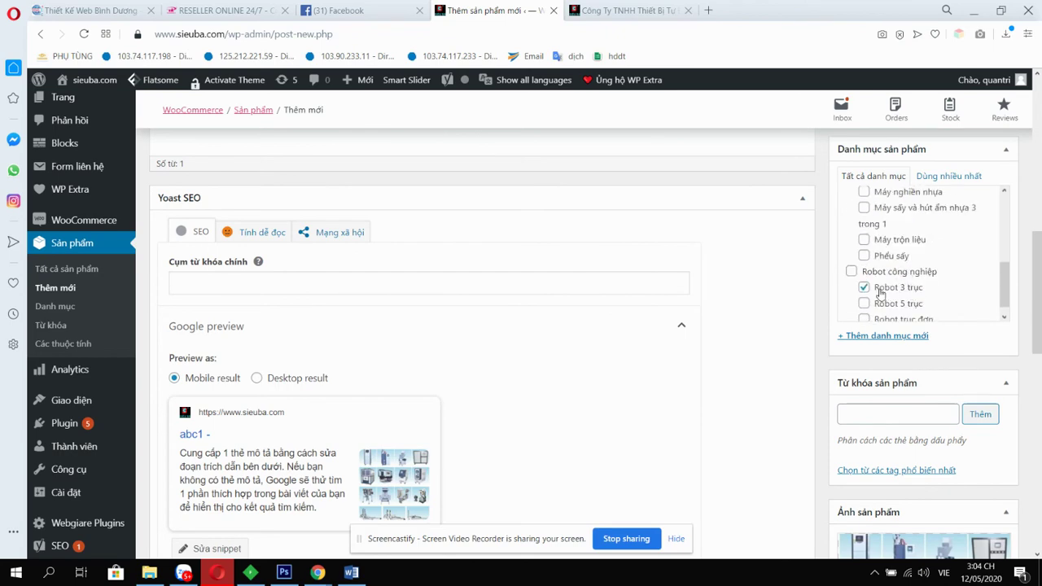
pyautogui.scroll(-3, 875, 279)
pyautogui.scroll(7, 822, 390)
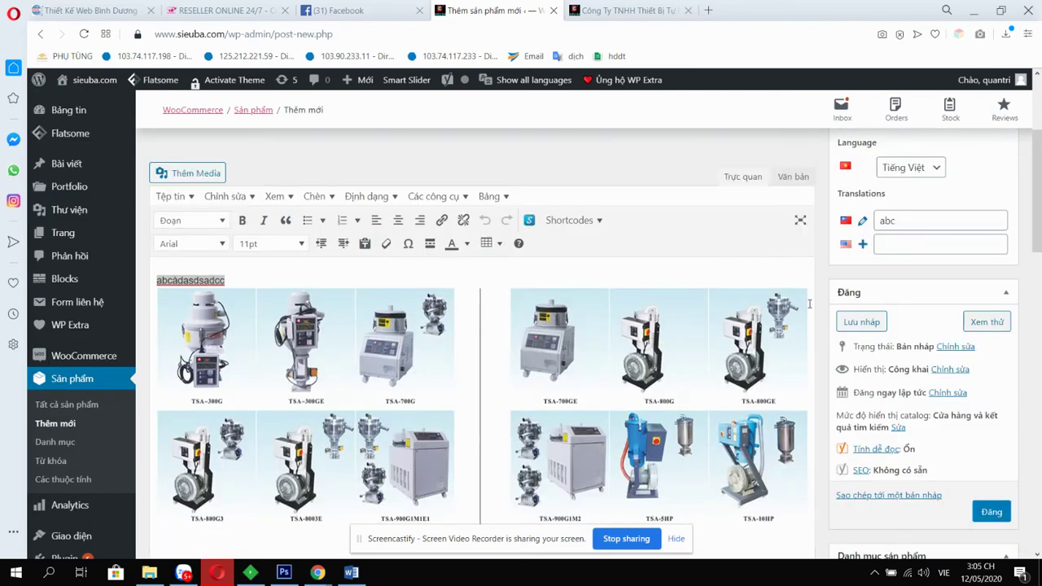
# - Review the translation's title and description text, and publish the Vietnamese version of the product
pyautogui.scroll(-2, 810, 303)
pyautogui.click(992, 378)
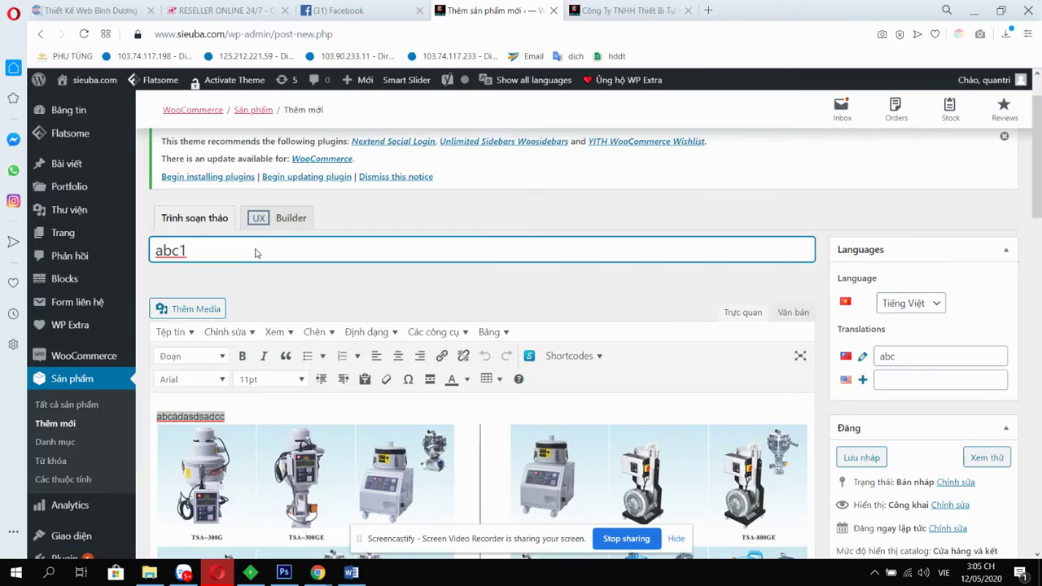
pyautogui.scroll(-2, 236, 285)
pyautogui.click(226, 280)
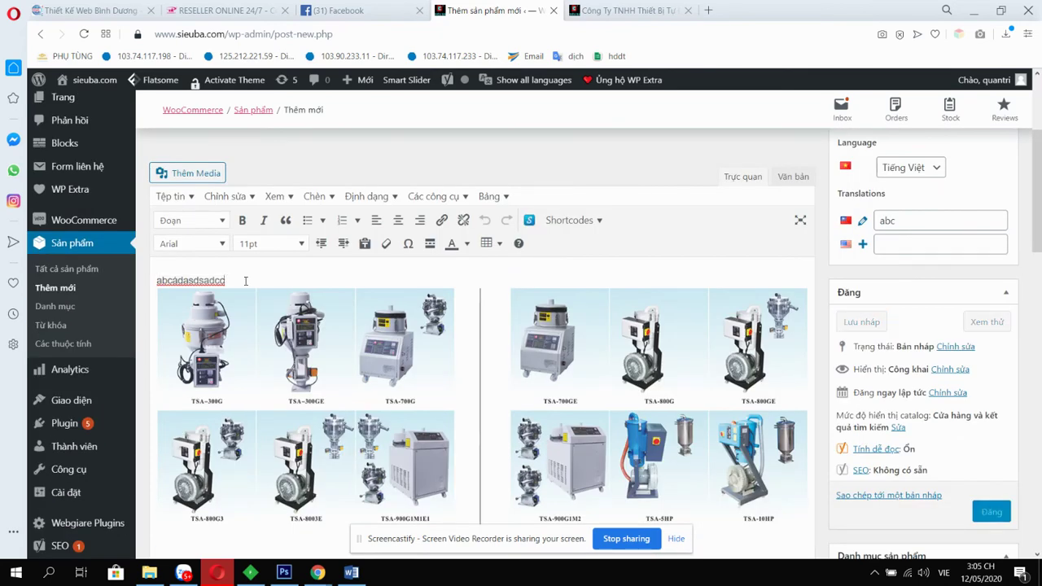
pyautogui.doubleClick(223, 280)
pyautogui.click(221, 280)
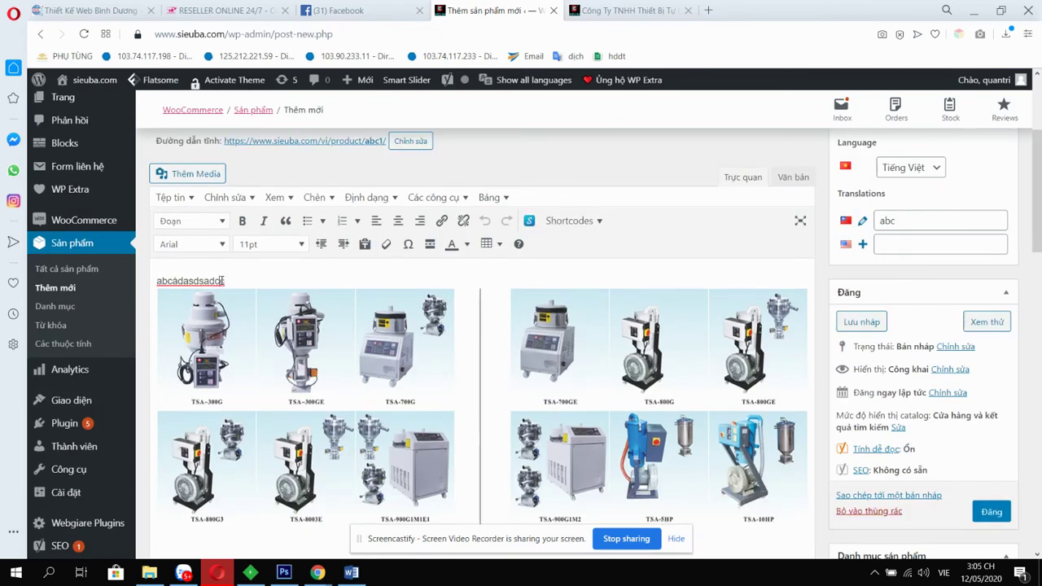
pyautogui.click(995, 515)
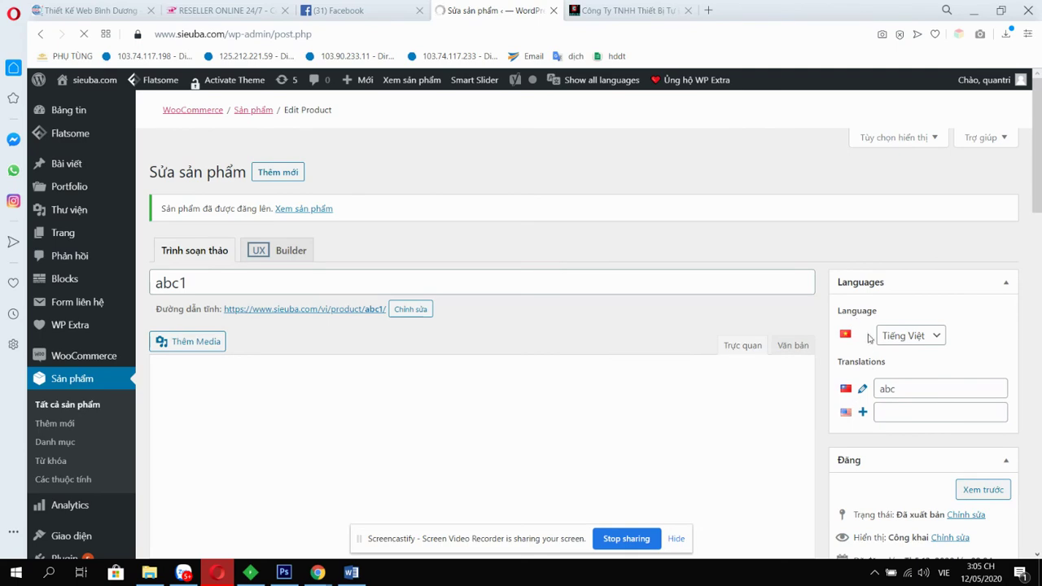
# - Examine the published translation's publishing details and its Vietnamese product category list
pyautogui.scroll(-3, 839, 465)
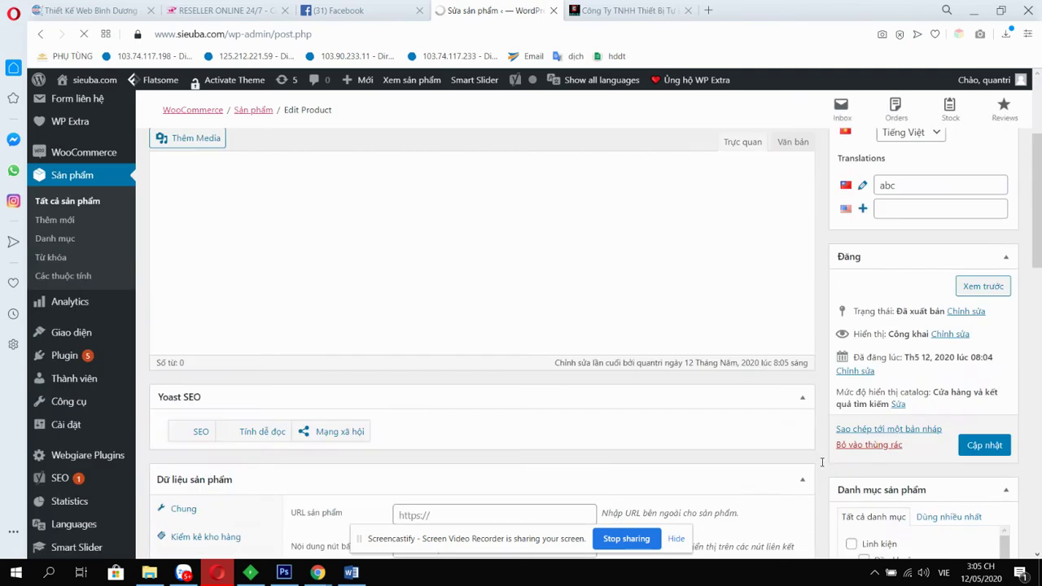
pyautogui.scroll(2, 821, 462)
pyautogui.scroll(-3, 749, 375)
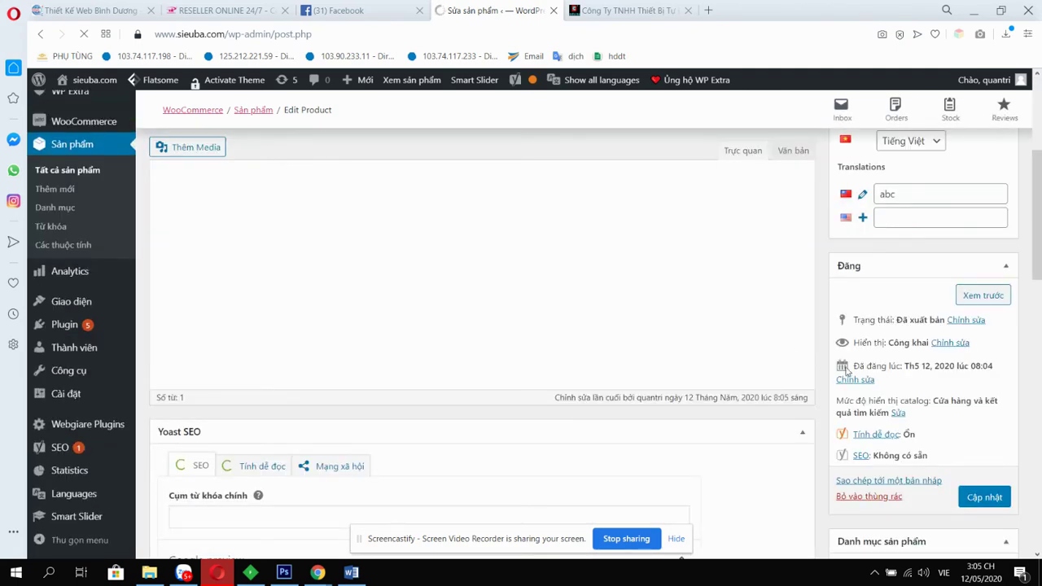
pyautogui.scroll(-3, 820, 411)
pyautogui.scroll(3, 819, 411)
pyautogui.scroll(-3, 819, 407)
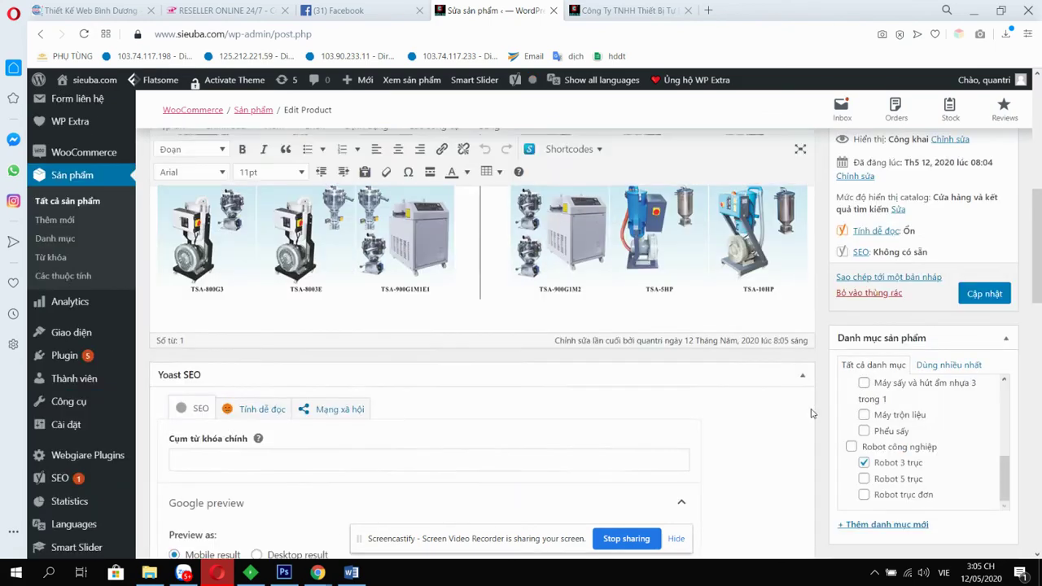
pyautogui.scroll(3, 819, 402)
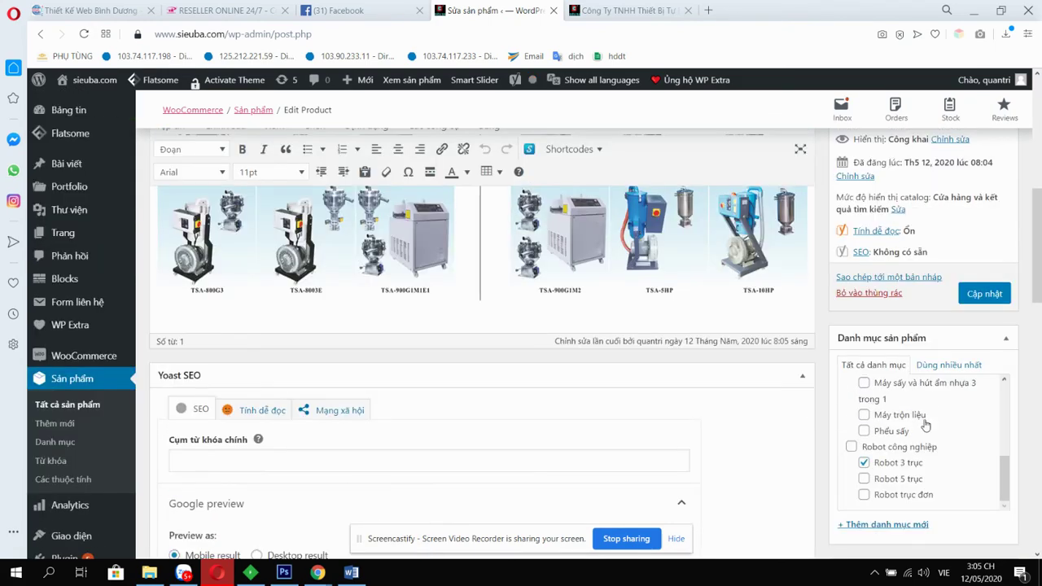
pyautogui.scroll(-4, 917, 439)
pyautogui.scroll(3, 917, 440)
pyautogui.scroll(2, 901, 464)
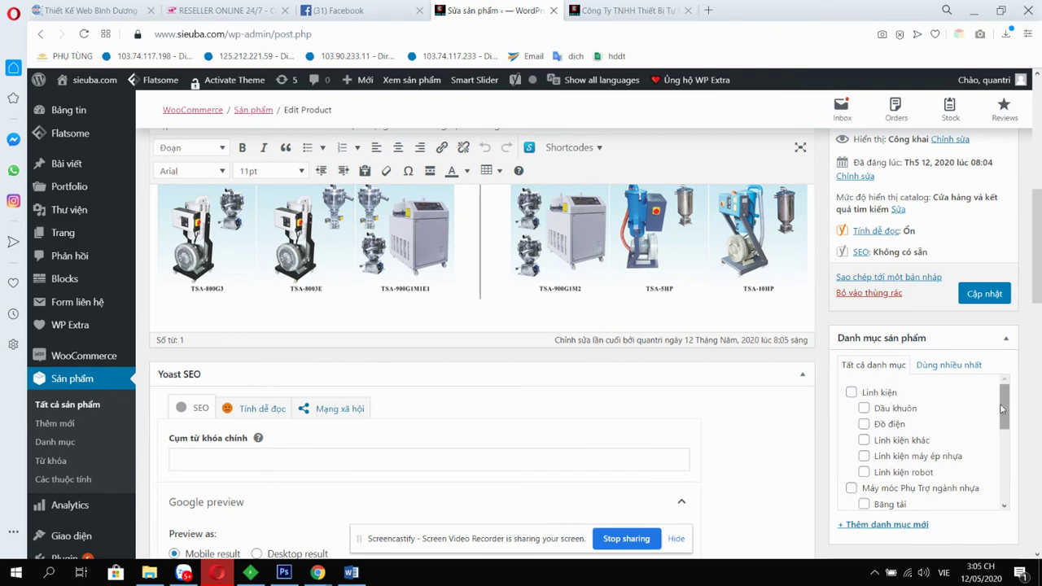
pyautogui.scroll(-5, 912, 432)
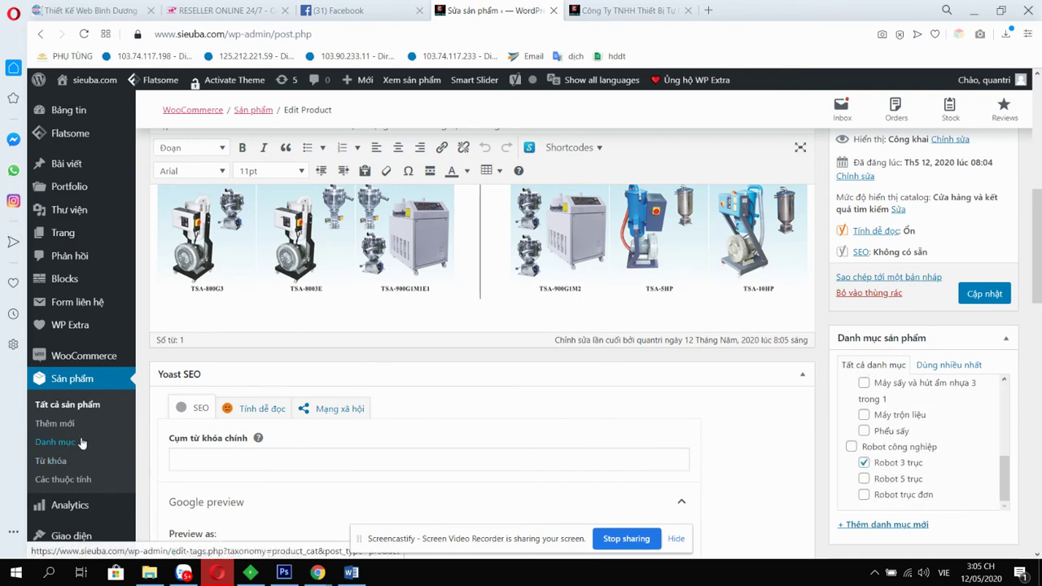
# - Open the product categories page and examine the new-category form down to its language and translation fields
pyautogui.click(49, 445)
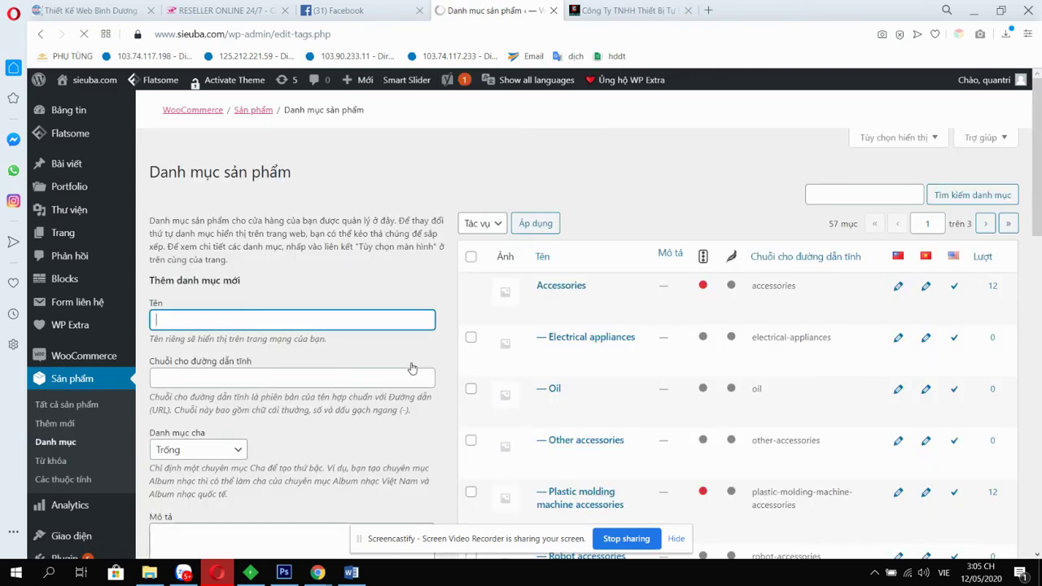
pyautogui.scroll(-1, 210, 314)
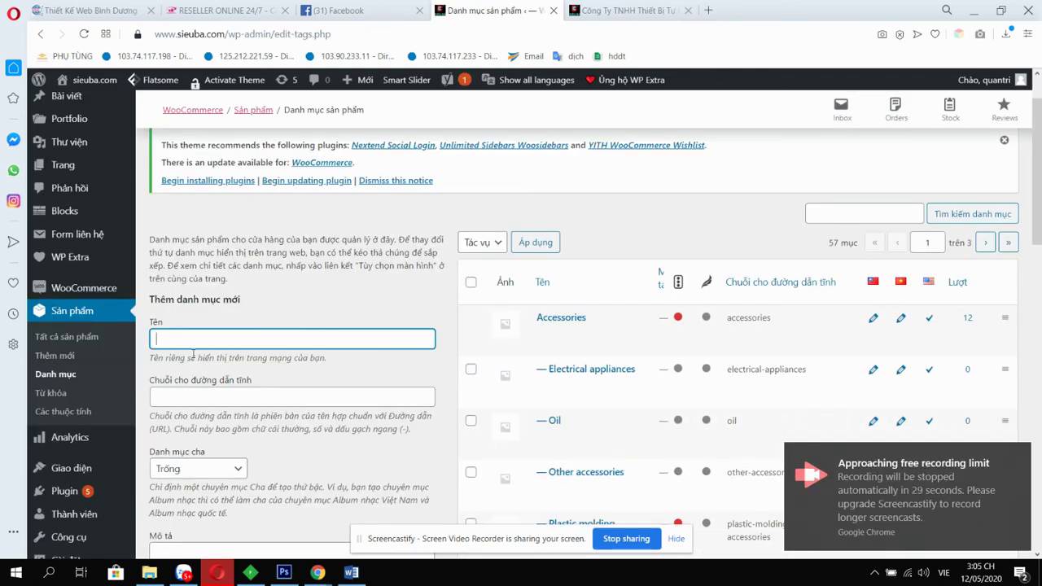
pyautogui.scroll(-6, 170, 339)
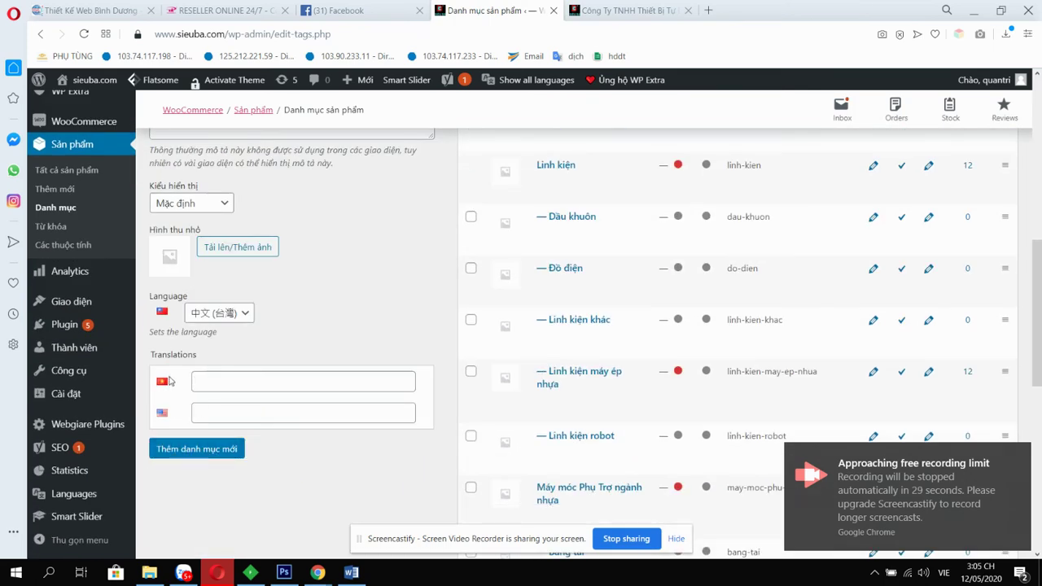
# - Return to the full product list and move the translated product abc1 to the trash
pyautogui.scroll(6, 306, 396)
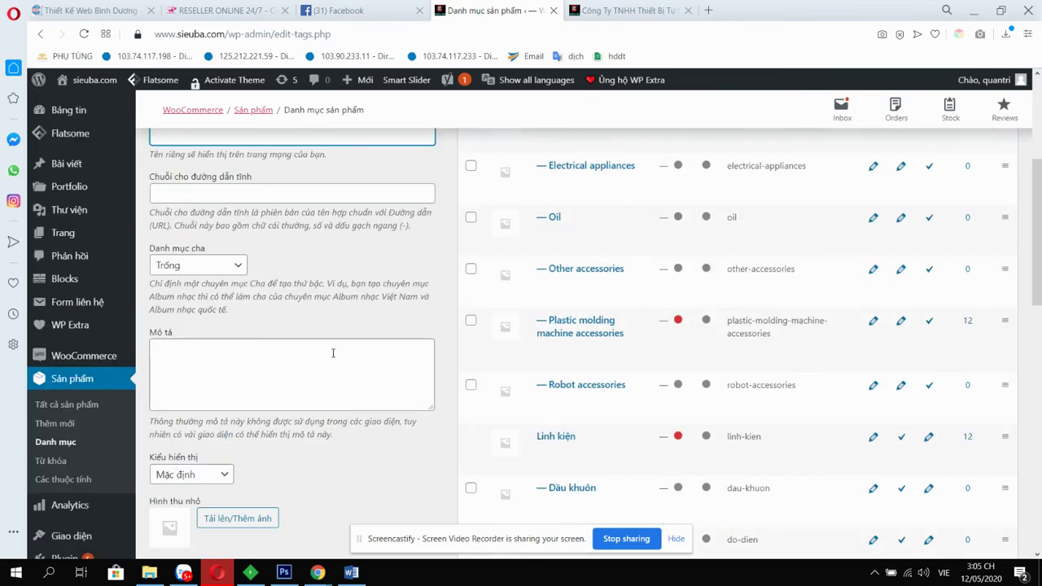
pyautogui.click(69, 411)
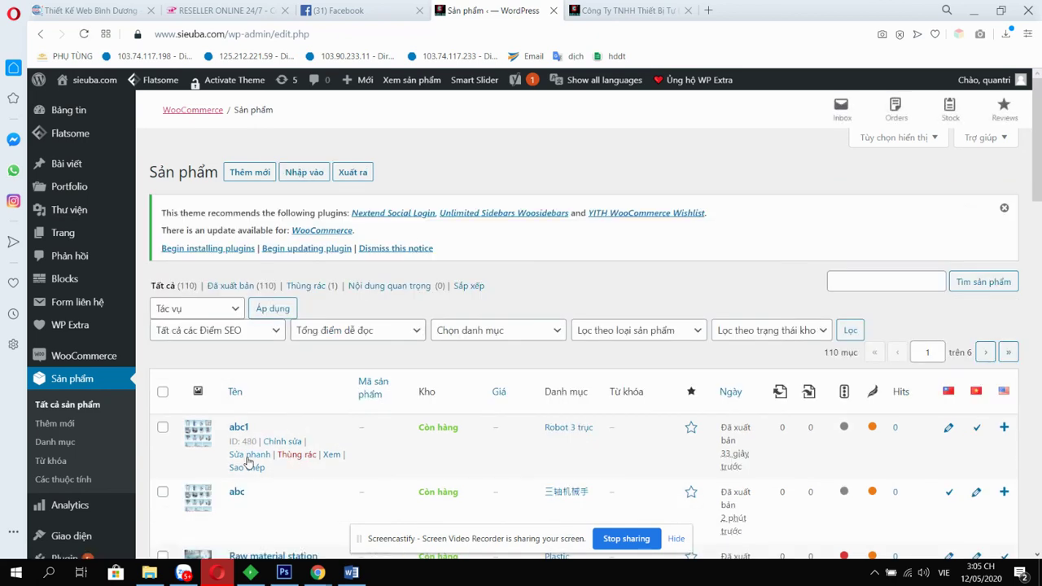
pyautogui.click(300, 457)
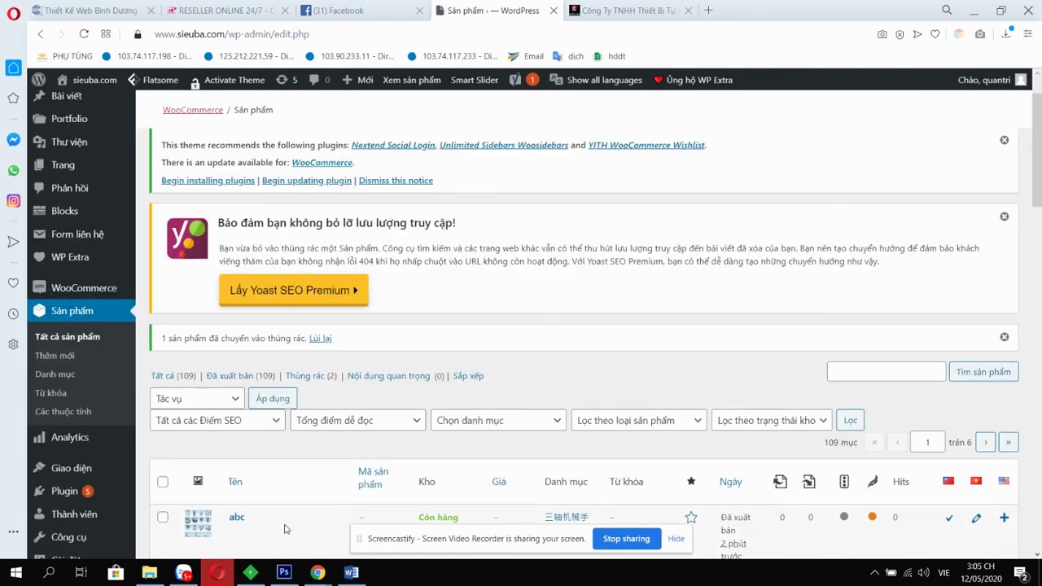
# - Examine the quick-edit fields of the product abc, close them without saving, and open the product for full editing
pyautogui.scroll(-3, 251, 491)
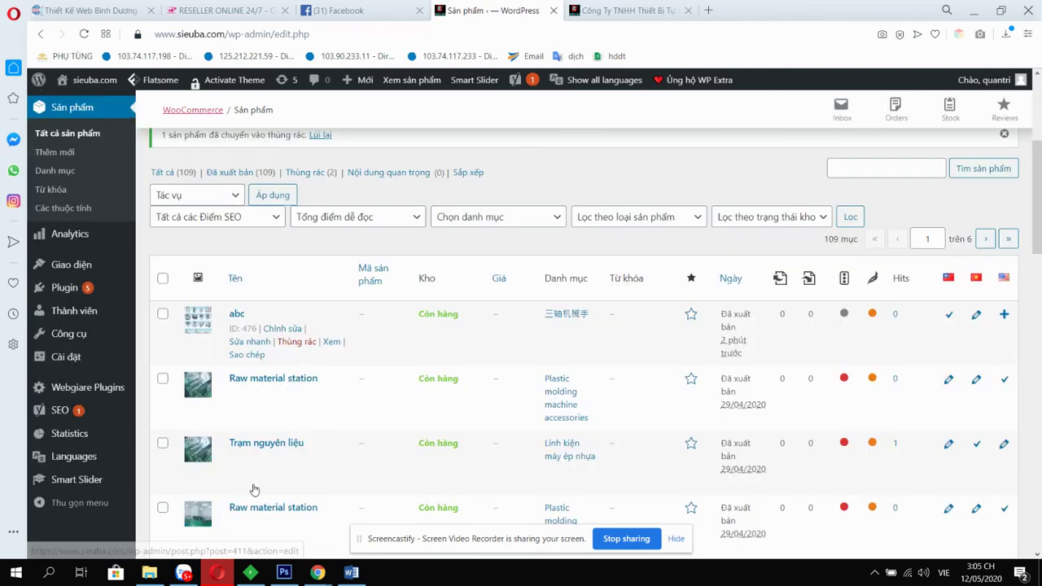
pyautogui.click(246, 342)
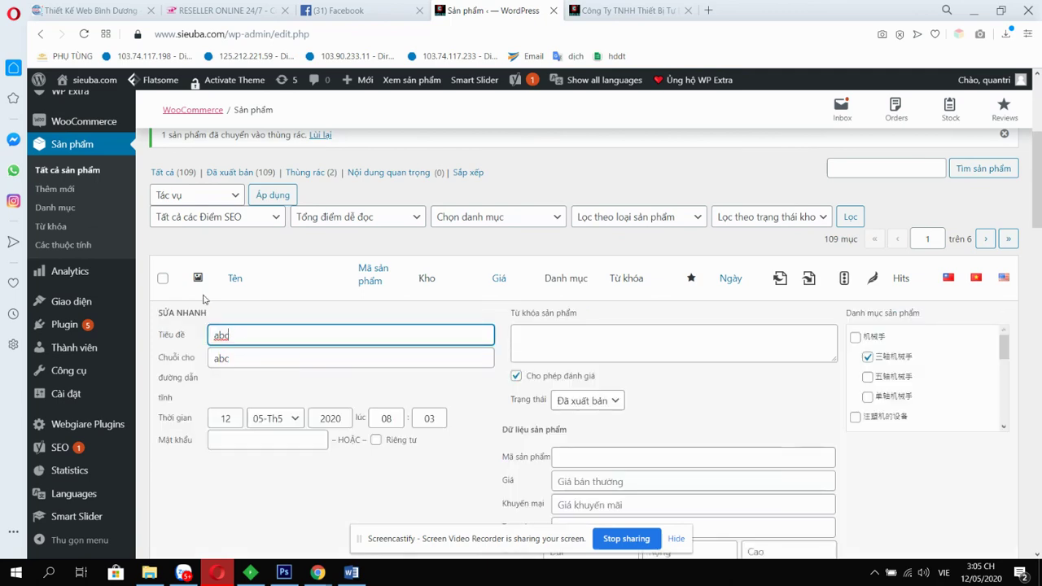
pyautogui.scroll(-3, 263, 336)
pyautogui.click(174, 509)
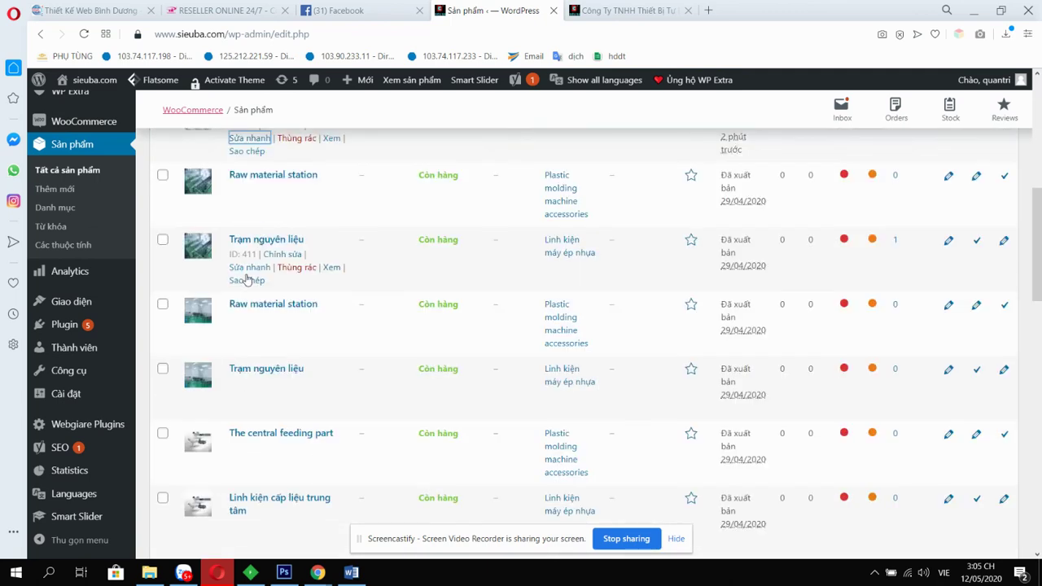
pyautogui.scroll(1, 279, 210)
pyautogui.click(281, 261)
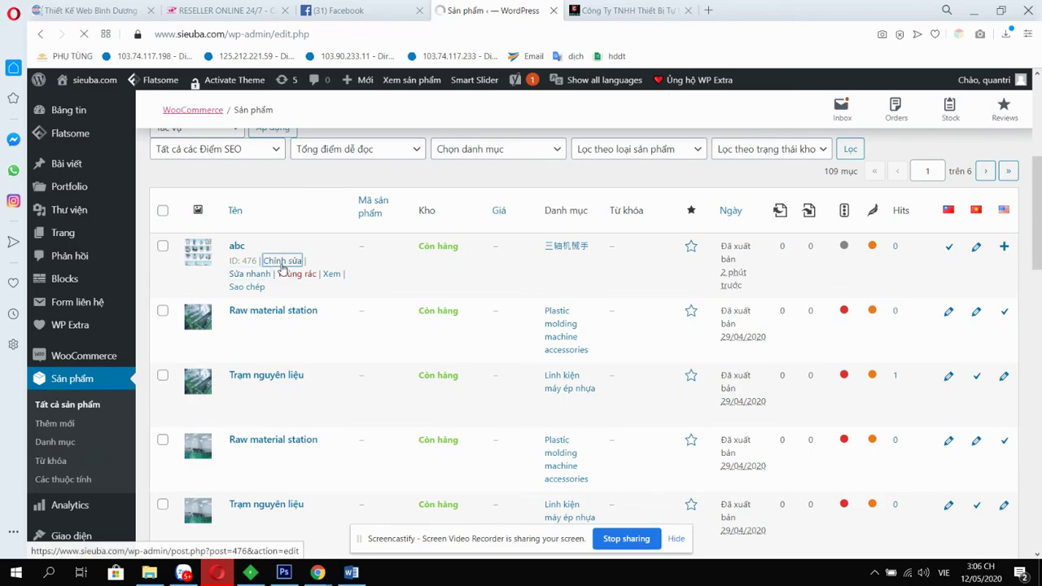